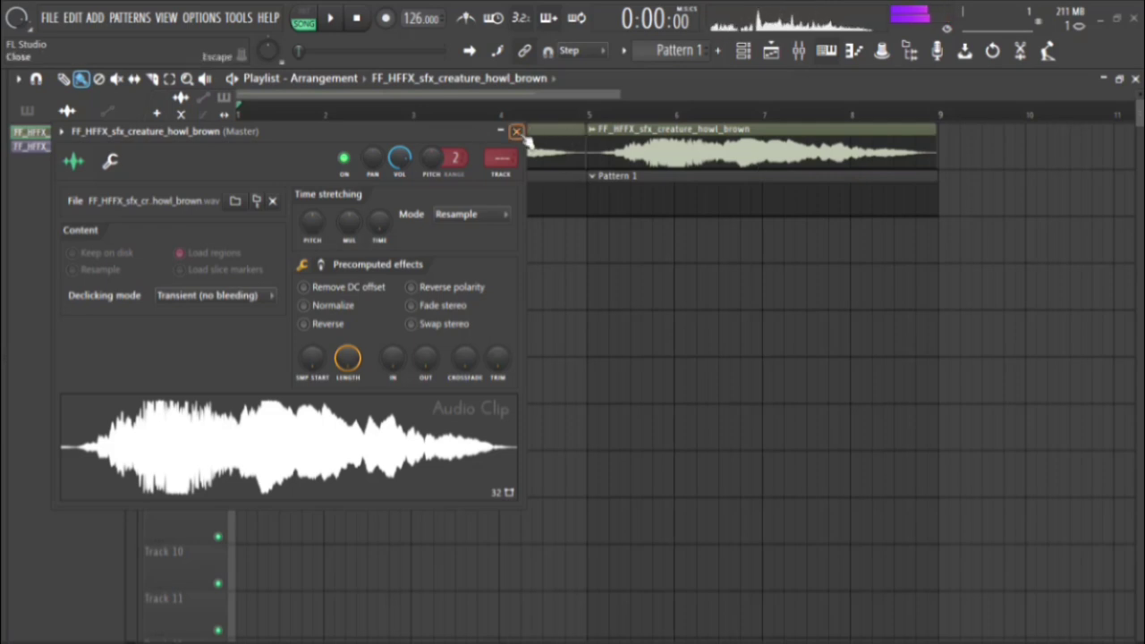
# Check the time-stretching modes in the creature howl clip's settings, leaving the Resample mode as it is.
pyautogui.click(516, 132)
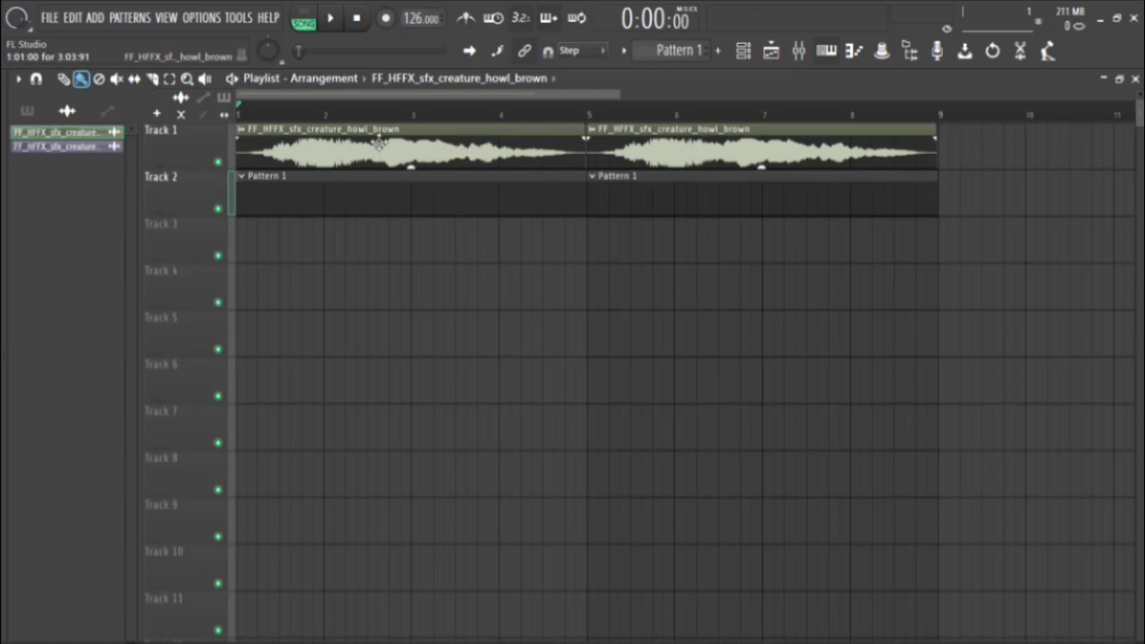
pyautogui.doubleClick(489, 128)
pyautogui.click(483, 215)
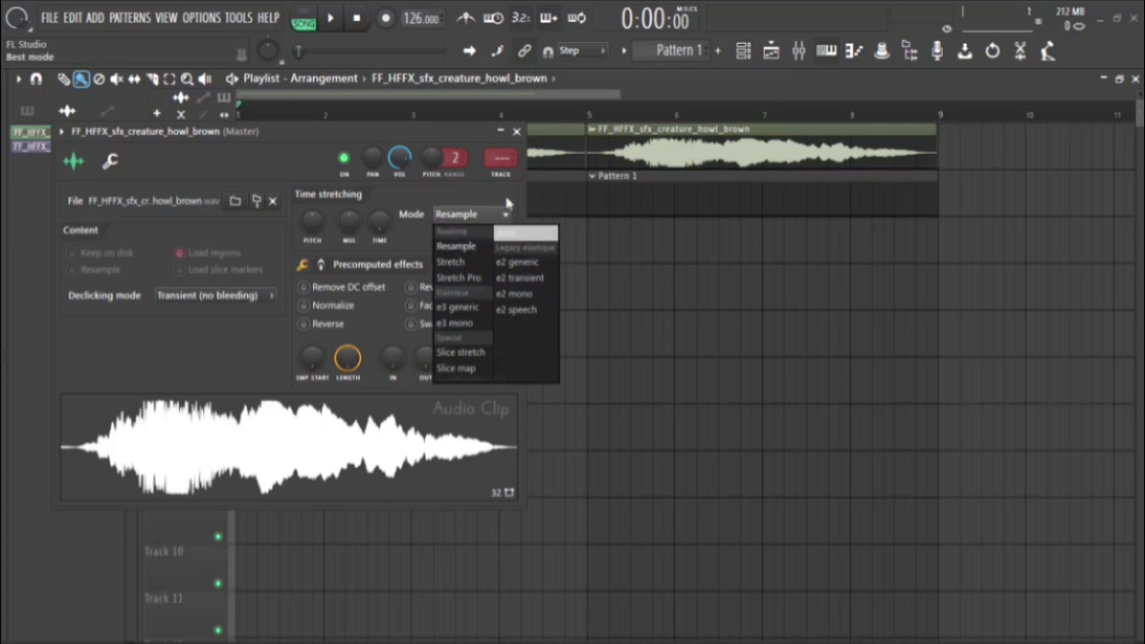
pyautogui.click(518, 132)
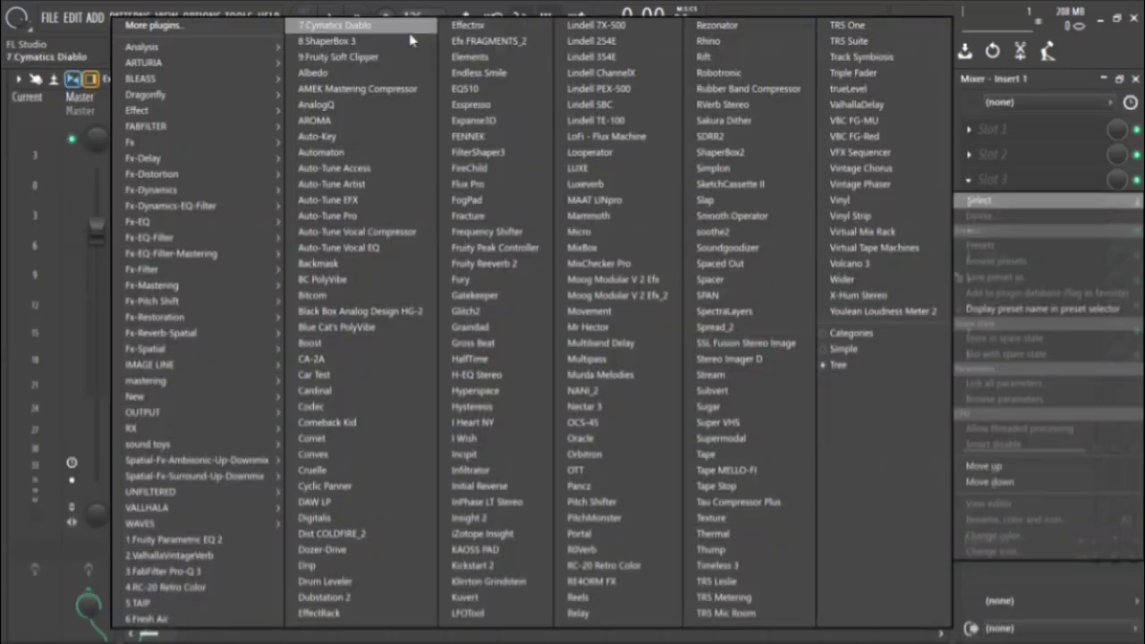
# Load ShaperBox 3 in slot 3 and ValhallaVintageVerb in slot 2 of mixer Insert 1.
pyautogui.click(360, 44)
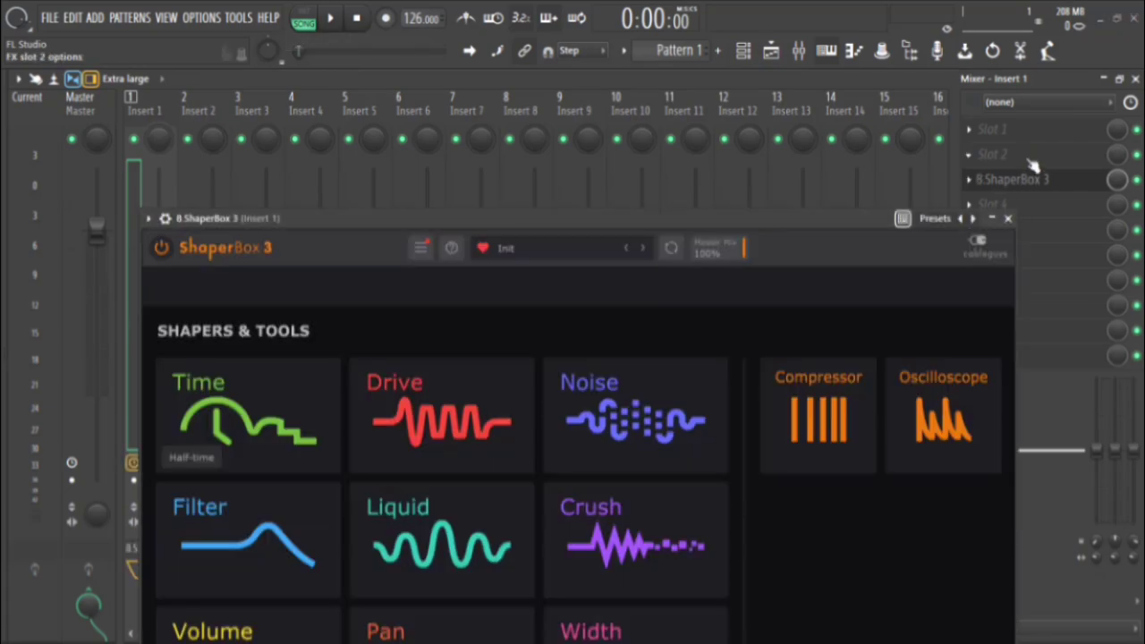
pyautogui.click(1028, 161)
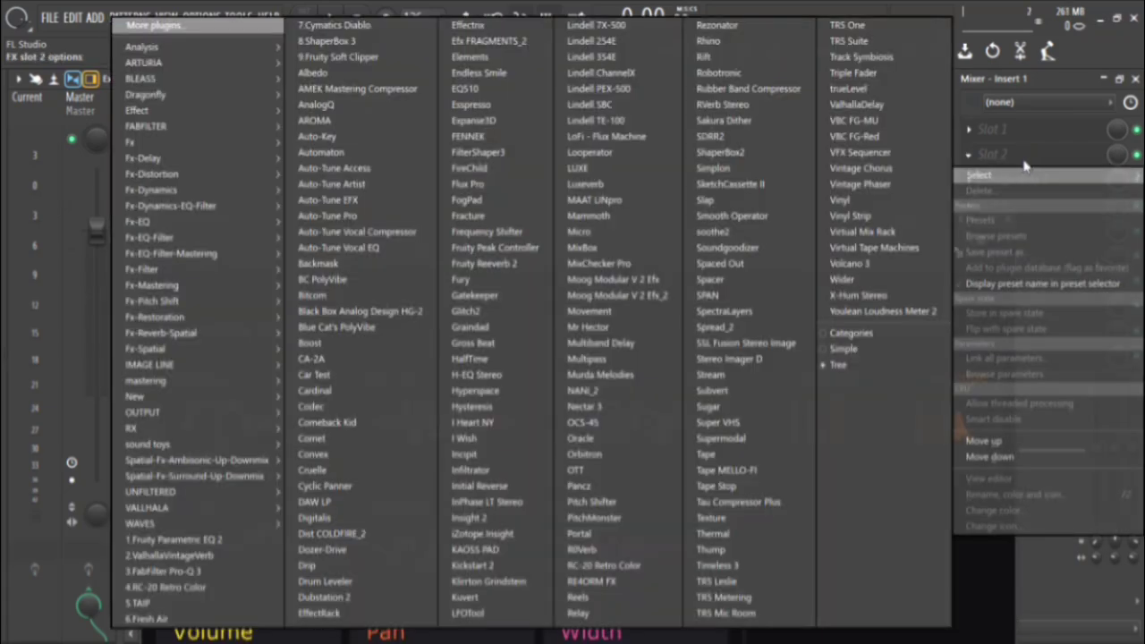
pyautogui.click(1025, 172)
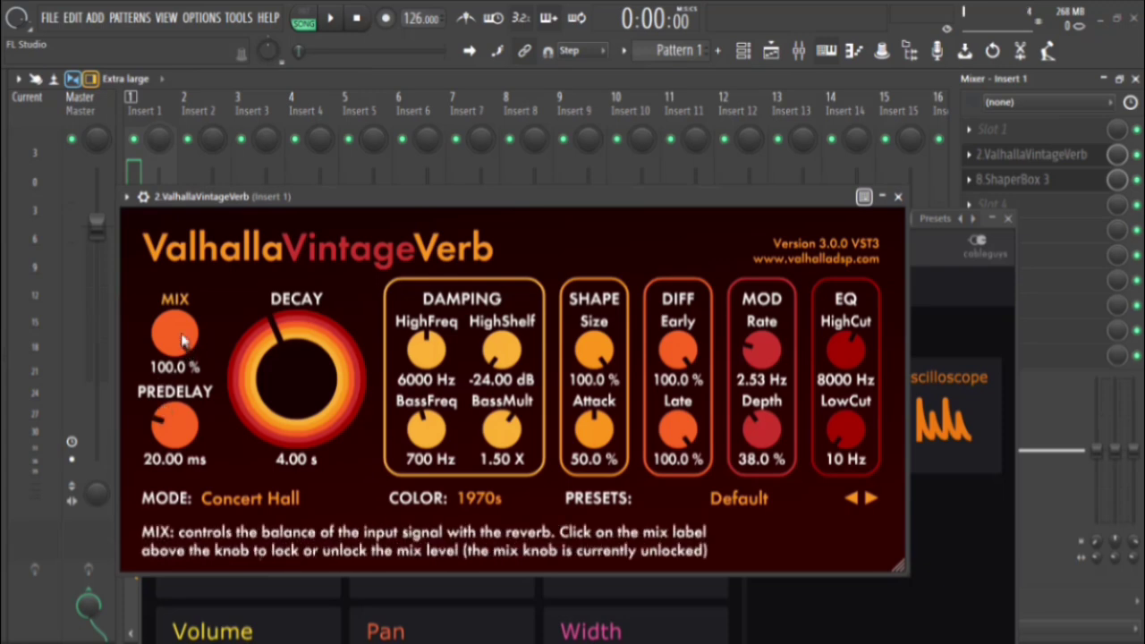
# Set ValhallaVintageVerb's mix to 64.8 % and play the song to hear the reverb.
pyautogui.moveTo(165, 380); pyautogui.dragTo(192, 425)
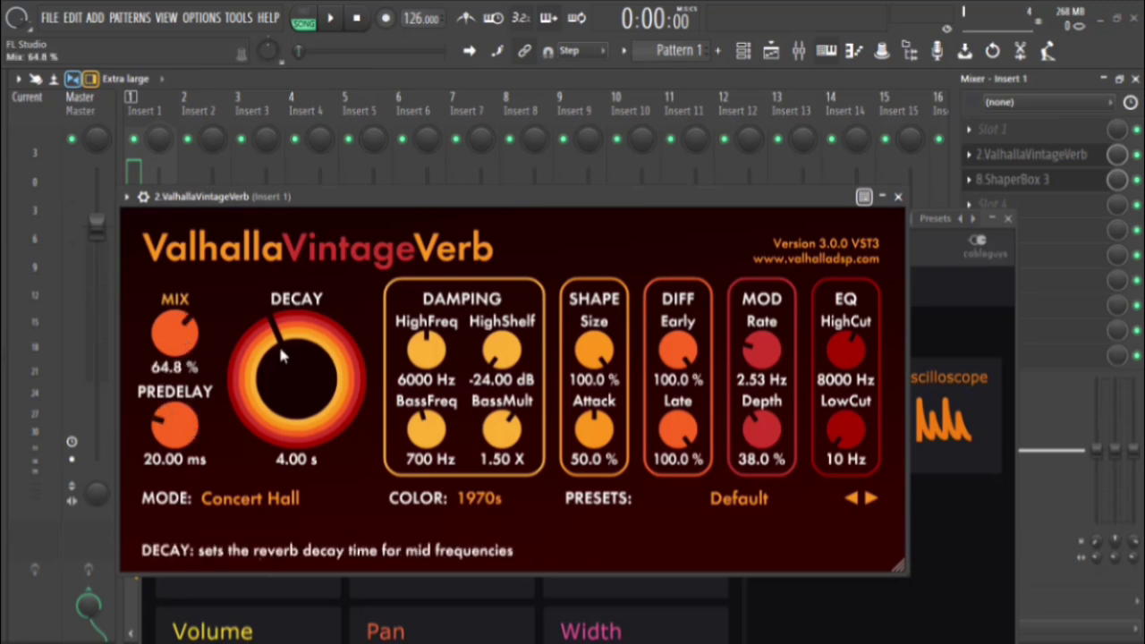
pyautogui.click(331, 18)
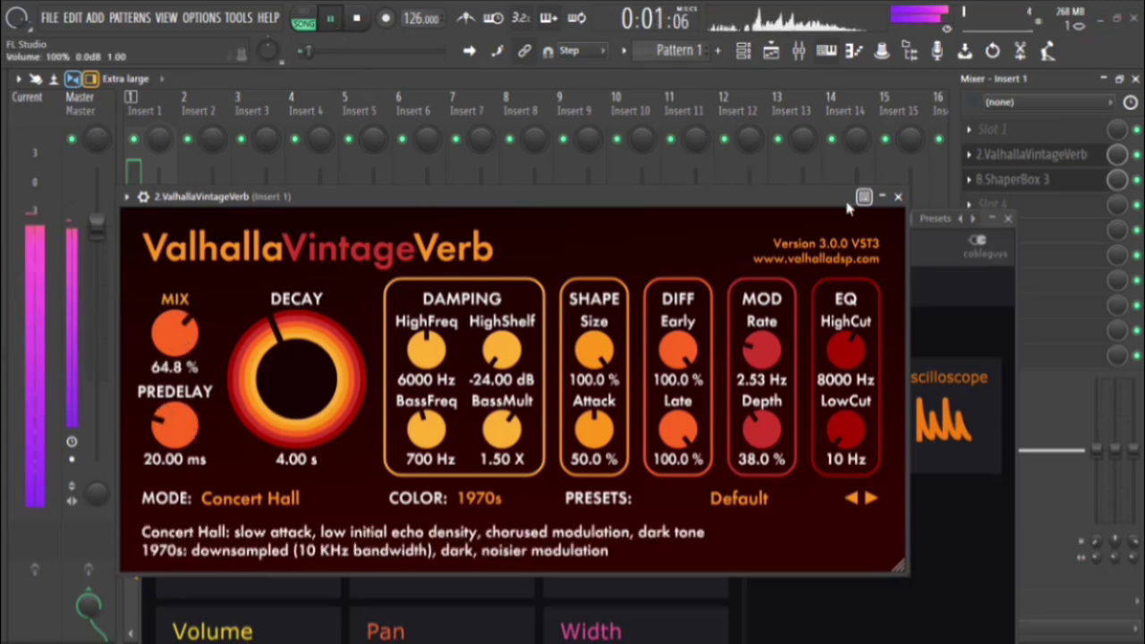
pyautogui.click(899, 197)
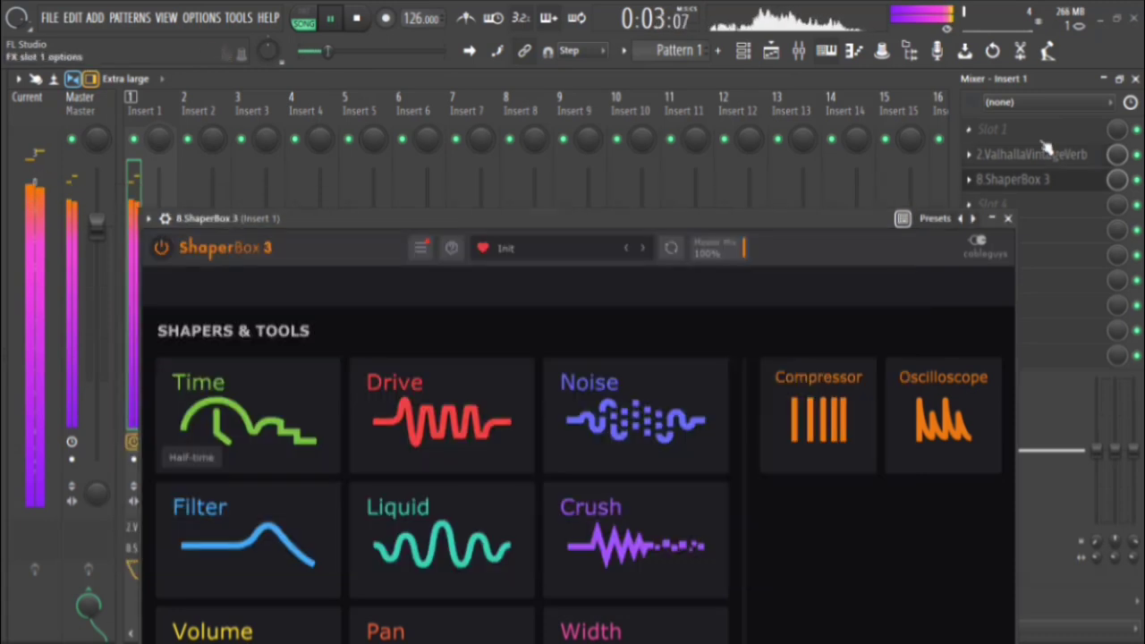
# Move ShaperBox 3 down to slot 4 on Insert 1 and load soothe2 in slot 3.
pyautogui.click(1058, 222)
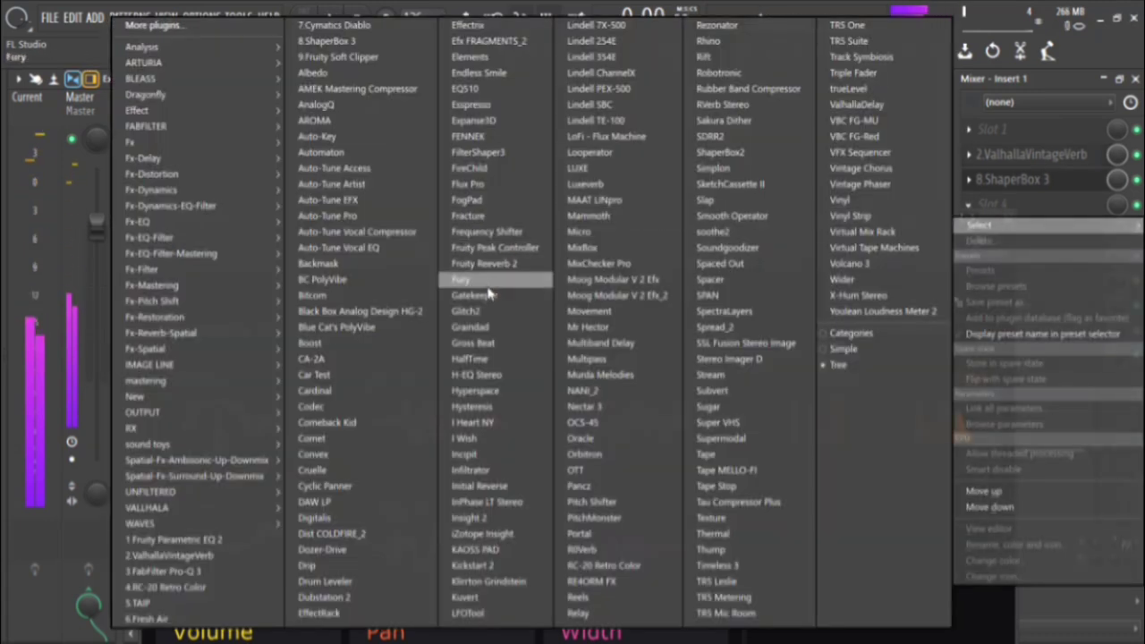
pyautogui.click(967, 179)
pyautogui.click(967, 179)
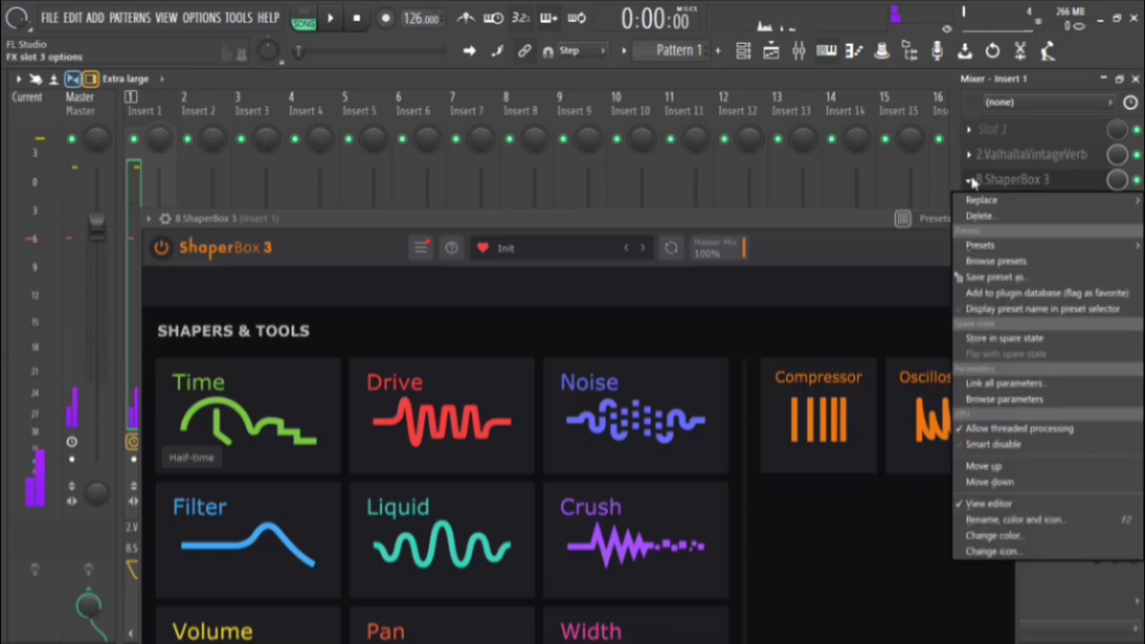
pyautogui.click(976, 186)
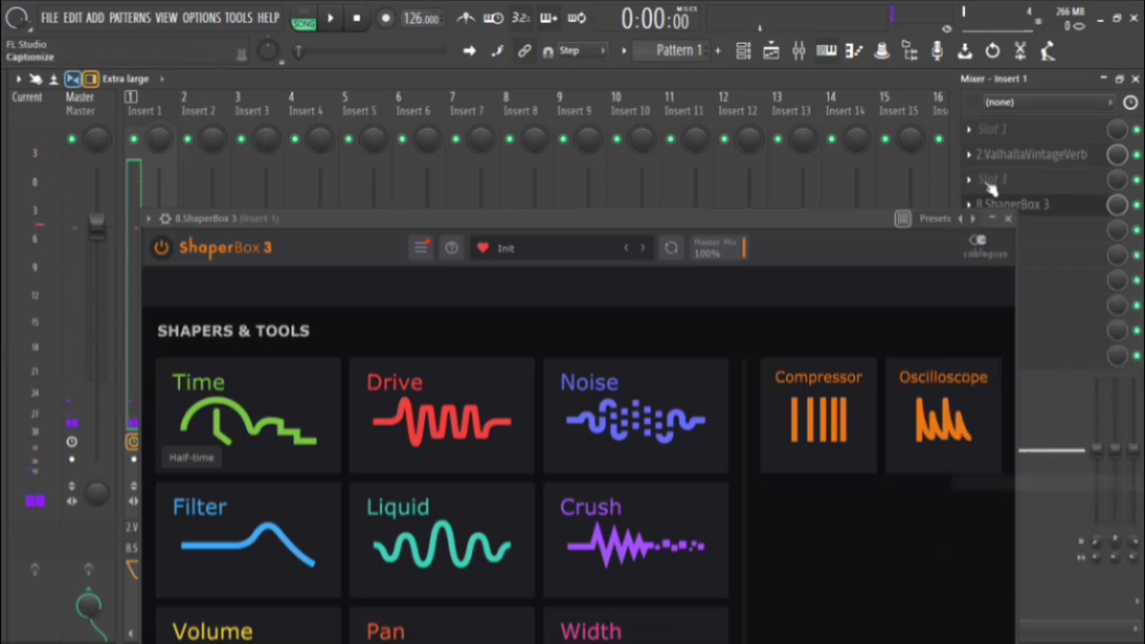
pyautogui.click(976, 186)
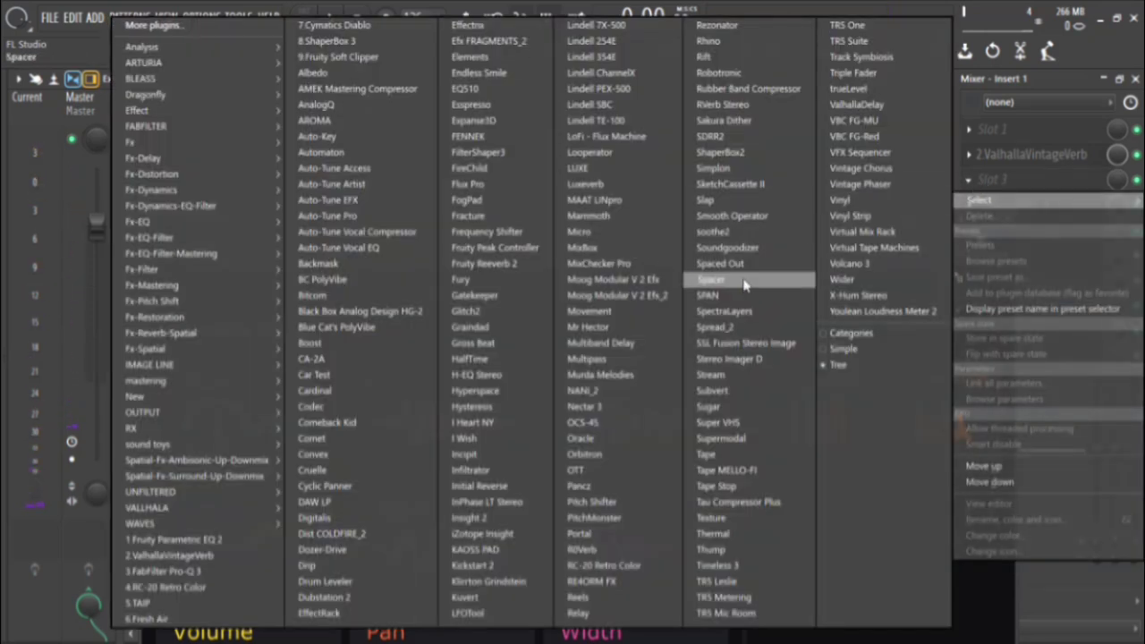
pyautogui.click(746, 233)
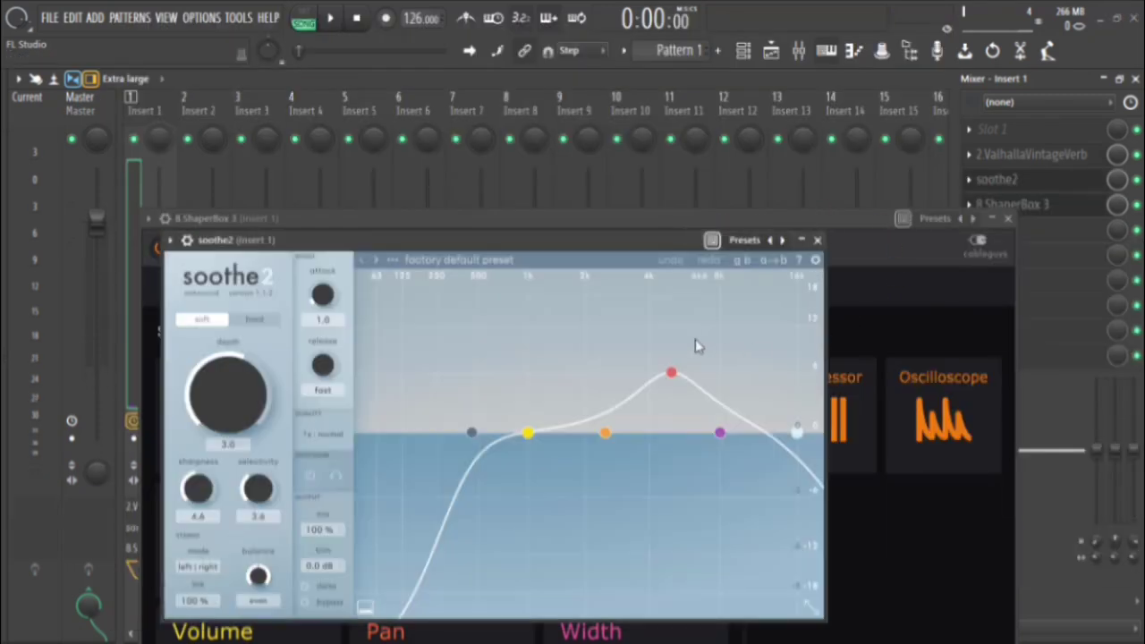
# Set soothe2's depth to 11.6, sharpness to 8.8 and selectivity to 9.8 while the song plays.
pyautogui.click(330, 19)
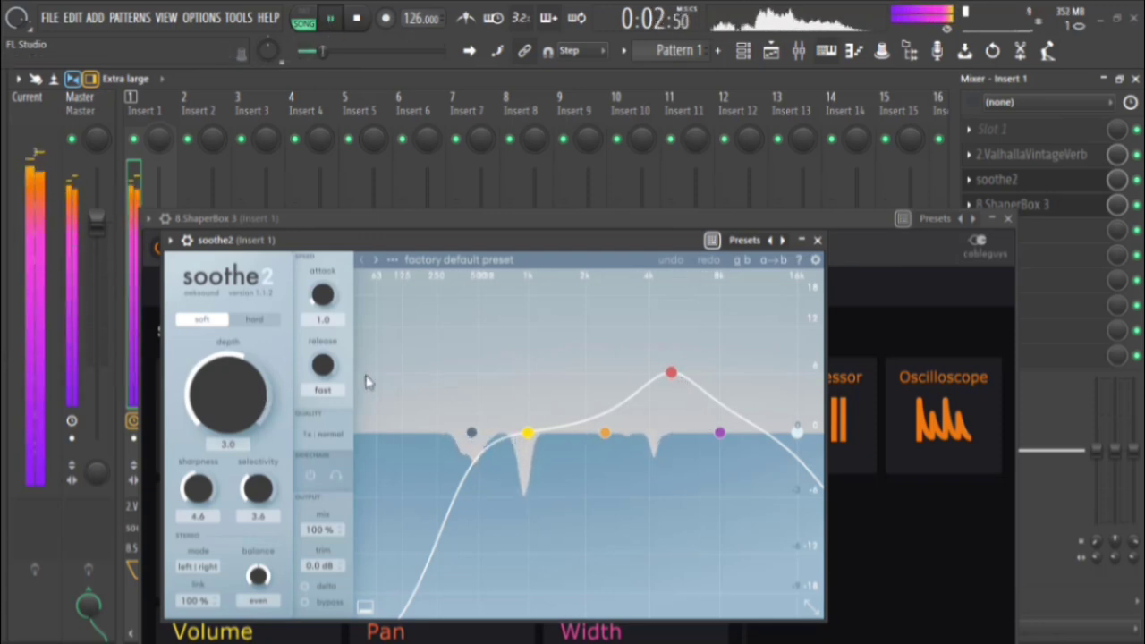
pyautogui.moveTo(221, 395); pyautogui.dragTo(224, 322)
pyautogui.moveTo(257, 487); pyautogui.dragTo(237, 409)
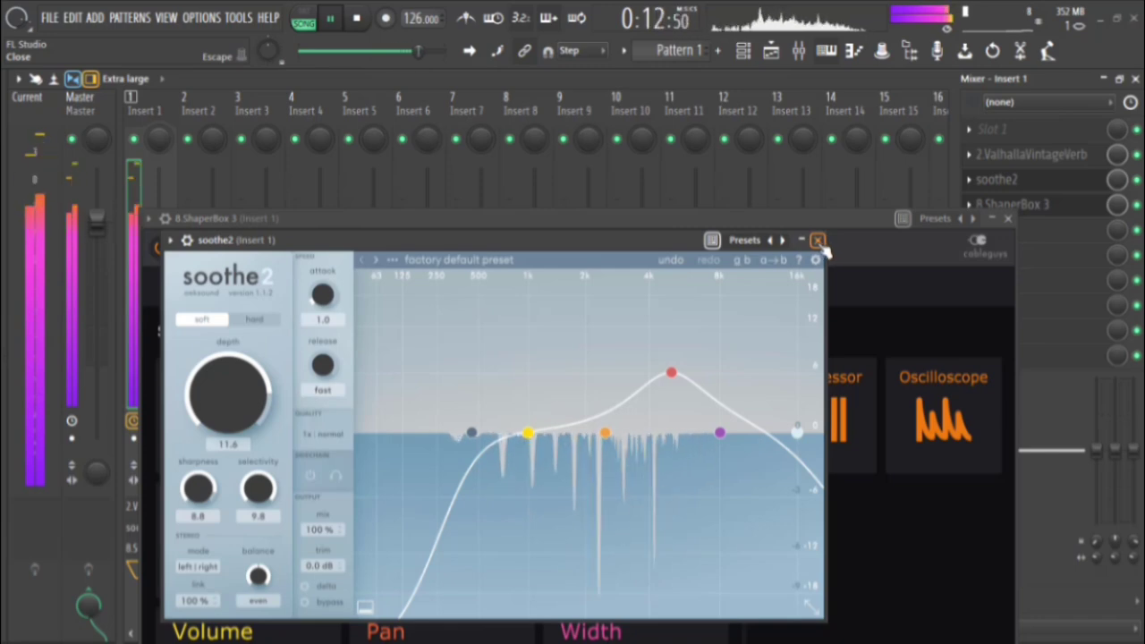
pyautogui.click(817, 240)
pyautogui.click(1008, 220)
# Load FabFilter Pro-Q 3 in slot 1 of Insert 1 and stop playback.
pyautogui.click(988, 129)
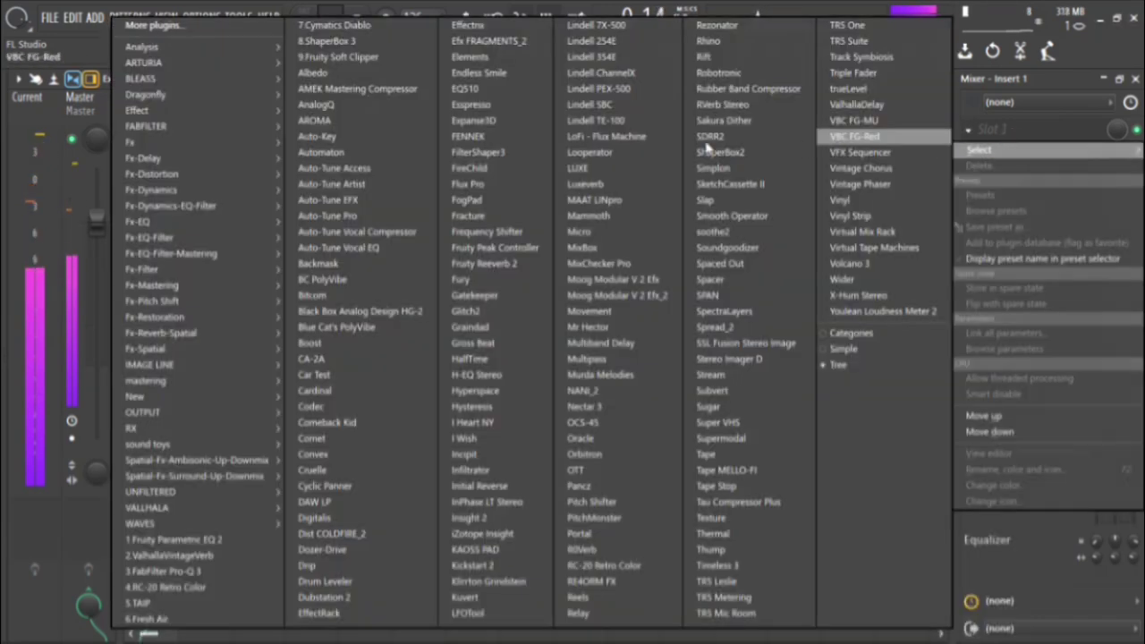
pyautogui.click(194, 571)
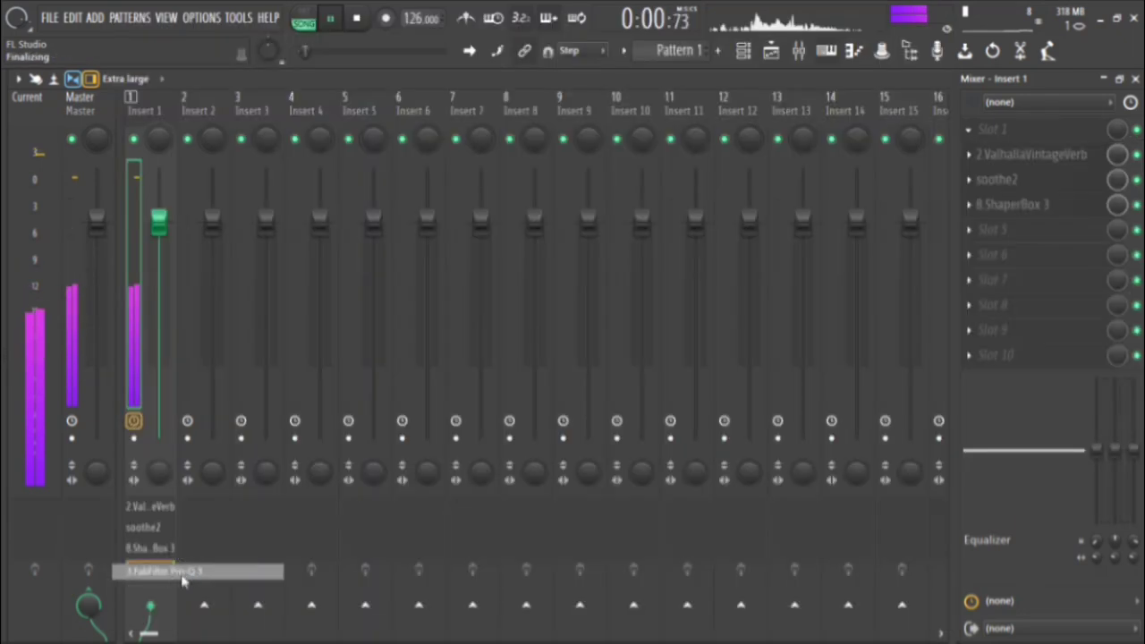
pyautogui.press('space')
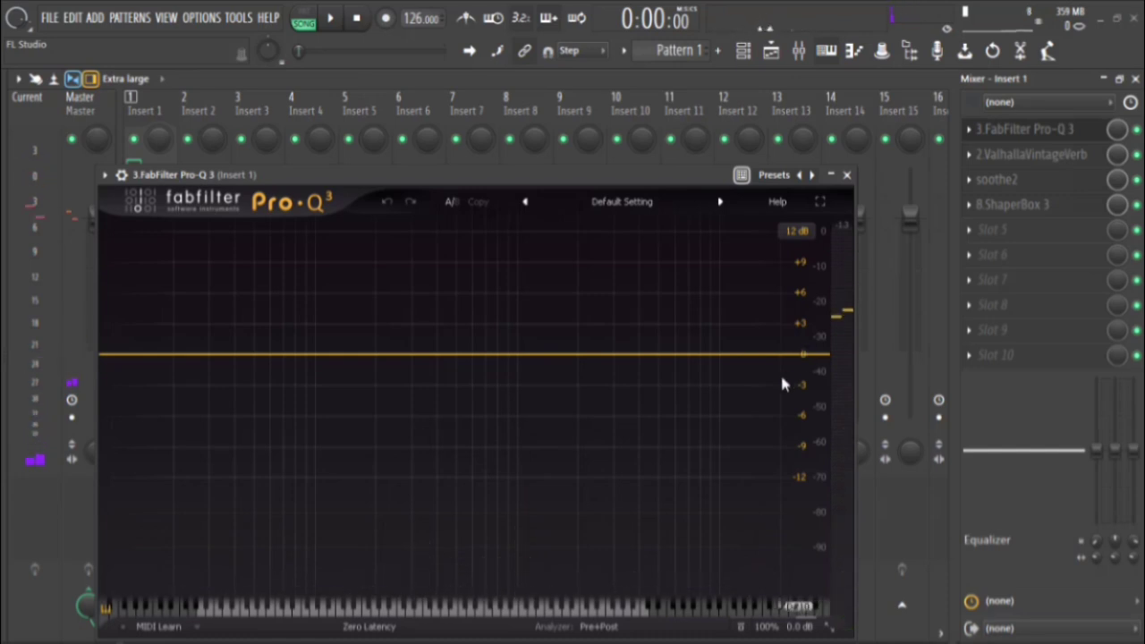
# Add a 12 dB/oct high-cut band at about 338 Hz in Pro-Q 3 while the song plays.
pyautogui.press('space')
pyautogui.doubleClick(781, 383)
pyautogui.moveTo(812, 352); pyautogui.dragTo(424, 382)
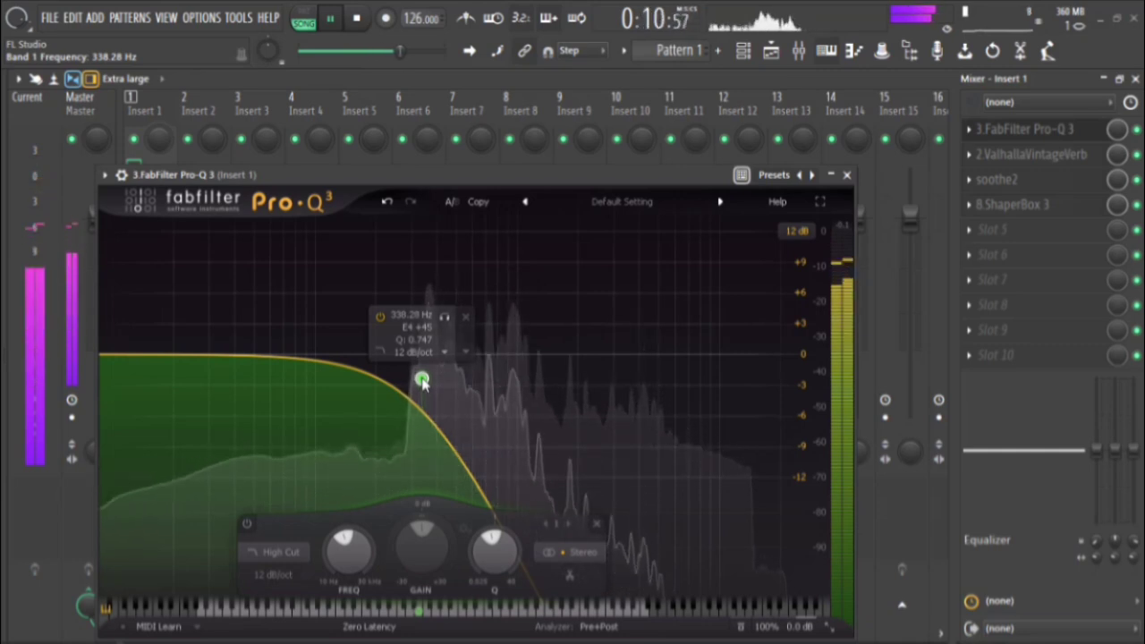
pyautogui.click(848, 176)
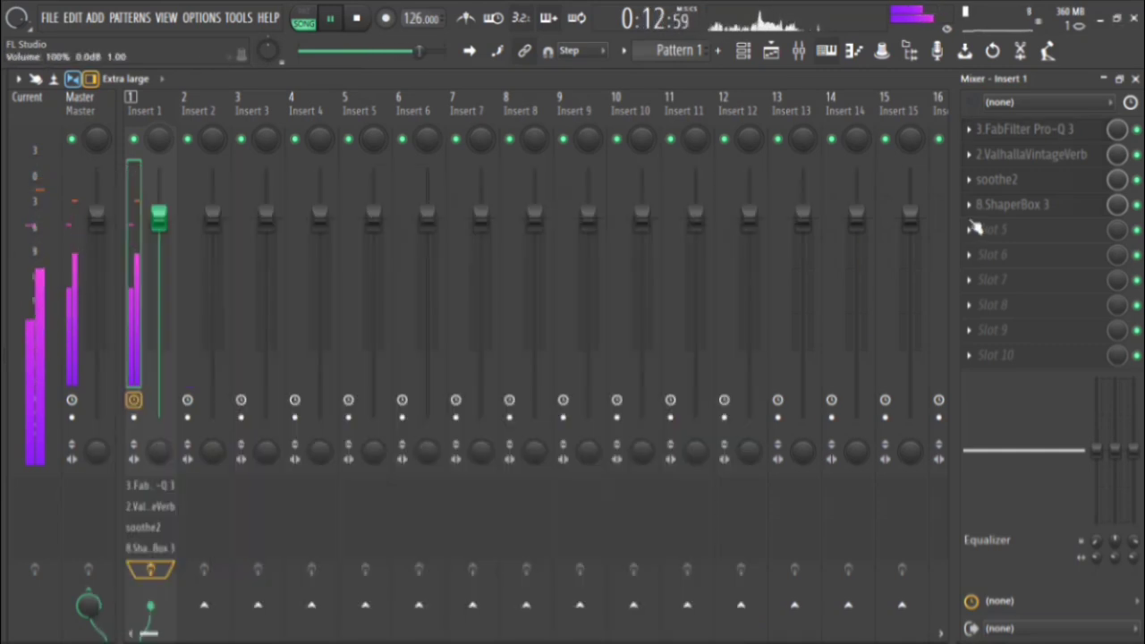
# Add a Volume shaper in ShaperBox 3 with a 1/2-synced sidechain curve and raise its final curve handle to 0 dB.
pyautogui.click(1030, 213)
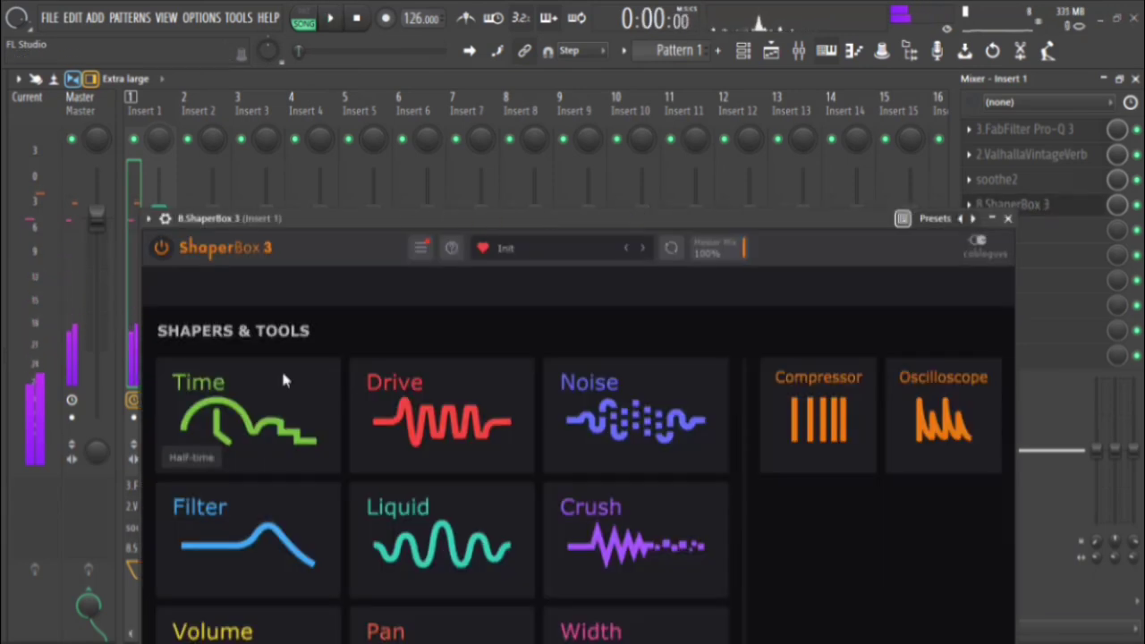
pyautogui.click(215, 613)
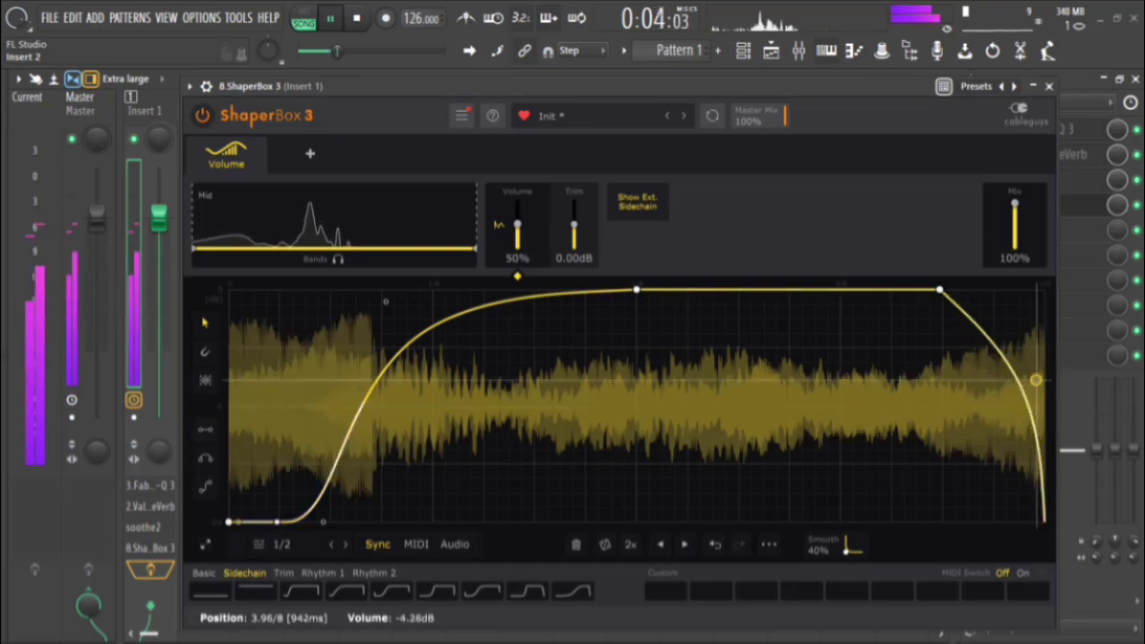
pyautogui.moveTo(1035, 380); pyautogui.dragTo(1043, 293)
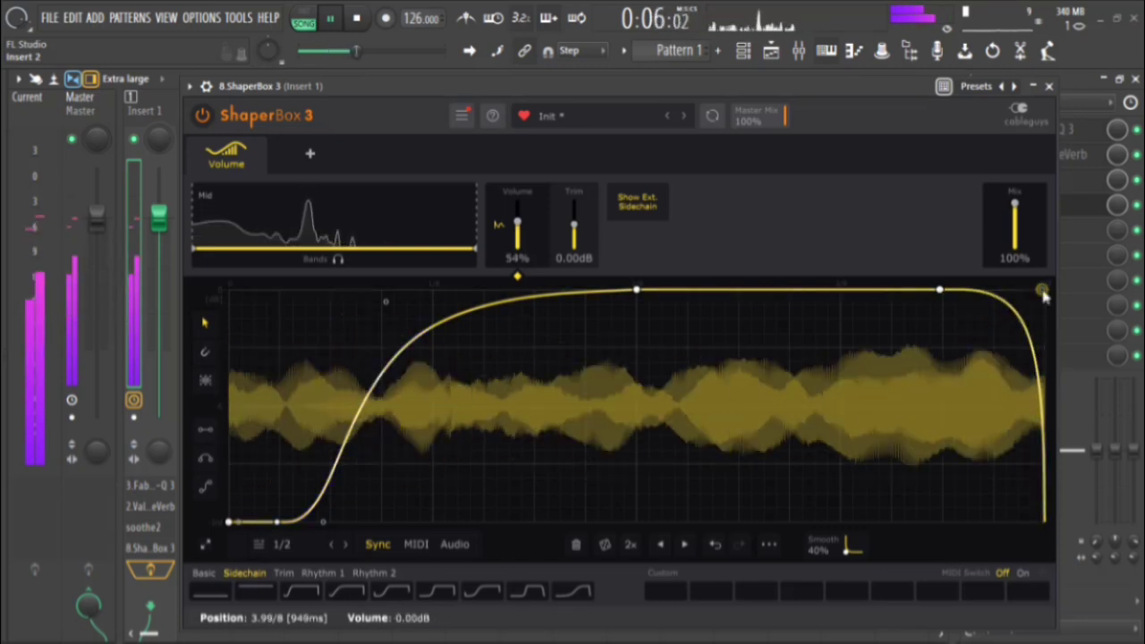
pyautogui.click(1050, 88)
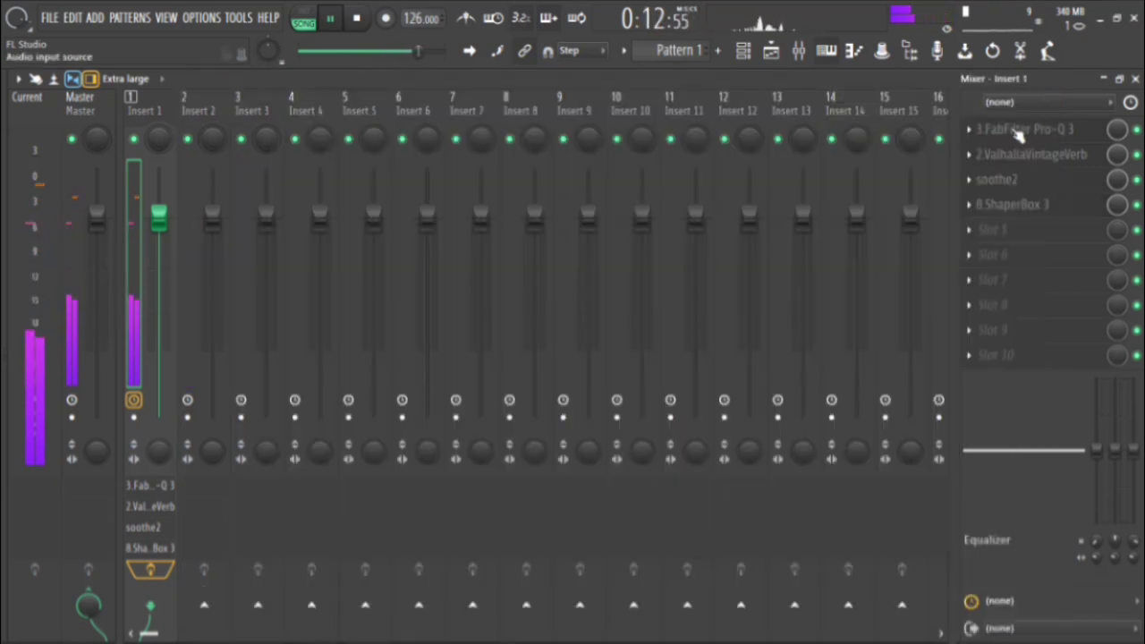
# Return to the playlist, stop playback and open the first creature howl clip's settings.
pyautogui.click(1134, 78)
pyautogui.press('space')
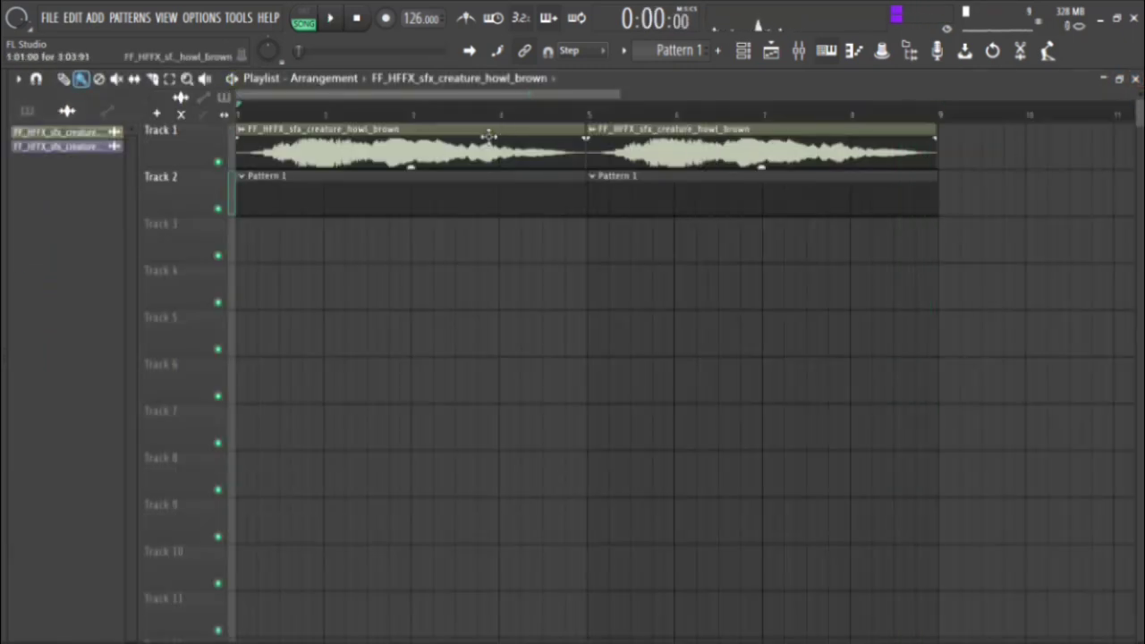
pyautogui.doubleClick(489, 134)
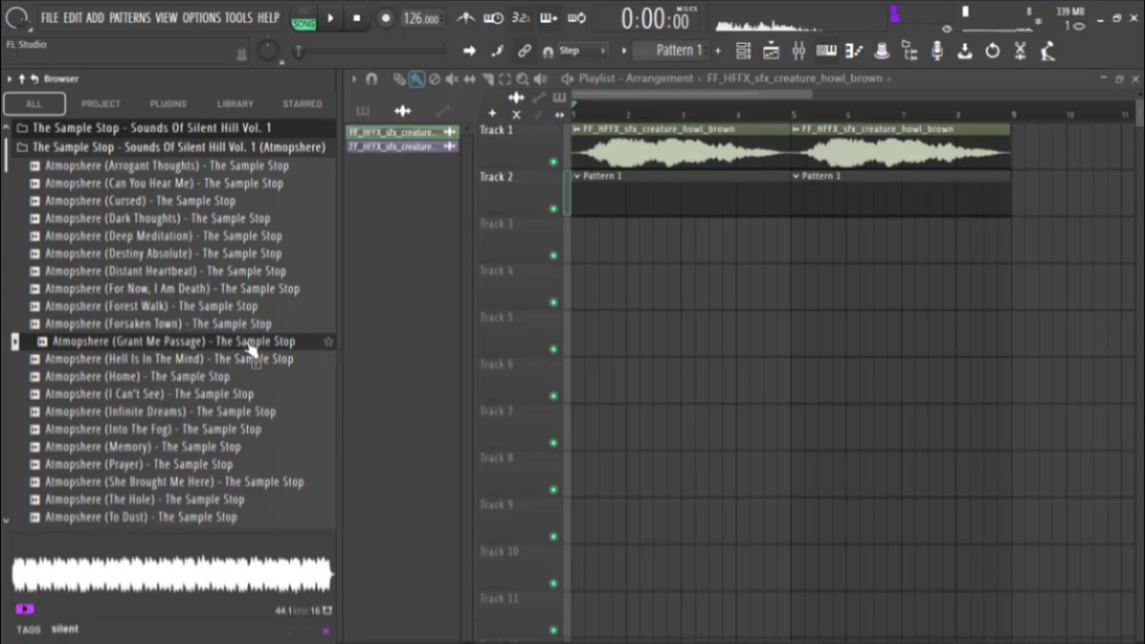
# Place Atmopshere (Grant Me Passage) at bar 1 of Track 3 and mute Track 1 during playback.
pyautogui.moveTo(253, 349); pyautogui.dragTo(243, 240)
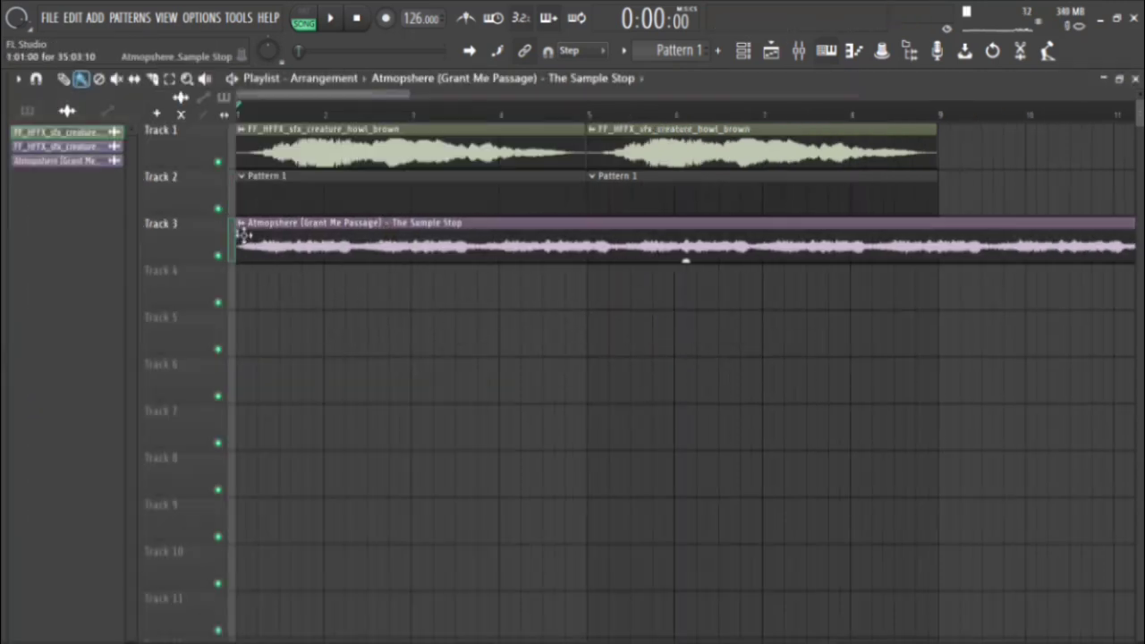
pyautogui.press('space')
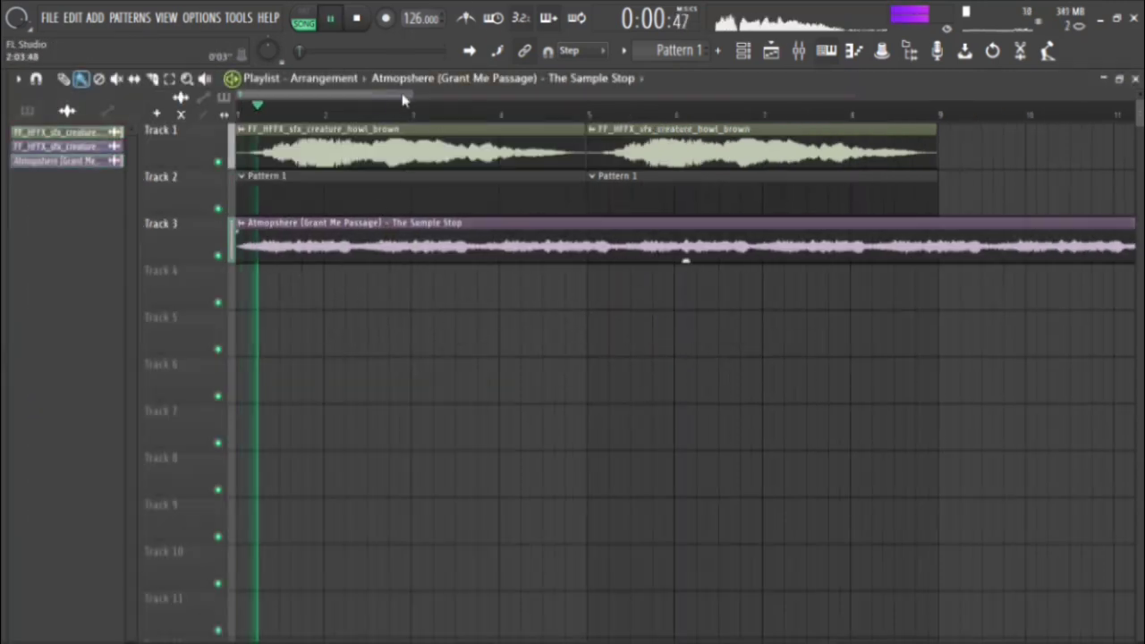
pyautogui.click(220, 165)
pyautogui.moveTo(412, 93); pyautogui.dragTo(597, 98)
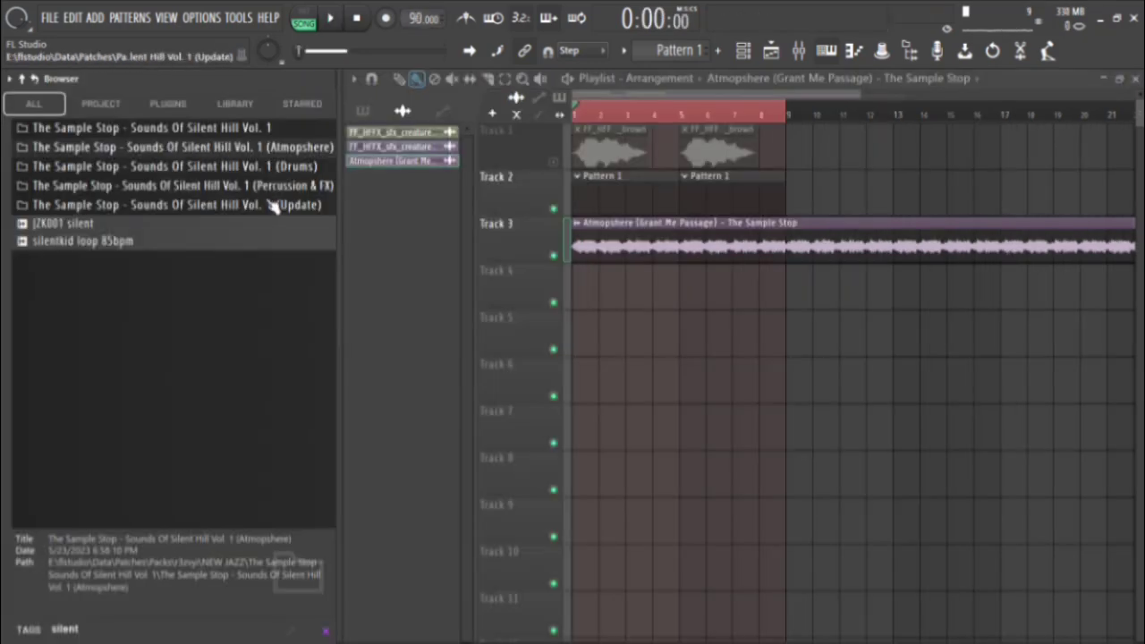
# Audition loops in the Silent Hill Vol. 1 (Drums) folder, and place Drums (Against The Wall 134BPM) at bar 1 of Track 4 for playback.
pyautogui.click(295, 168)
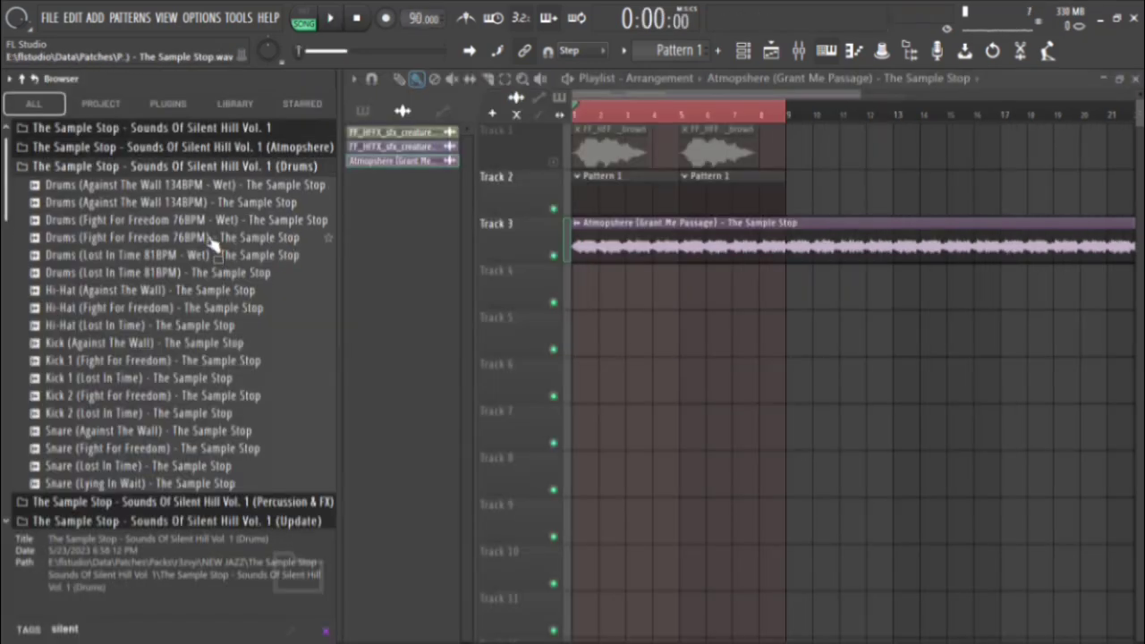
pyautogui.click(230, 208)
pyautogui.click(229, 272)
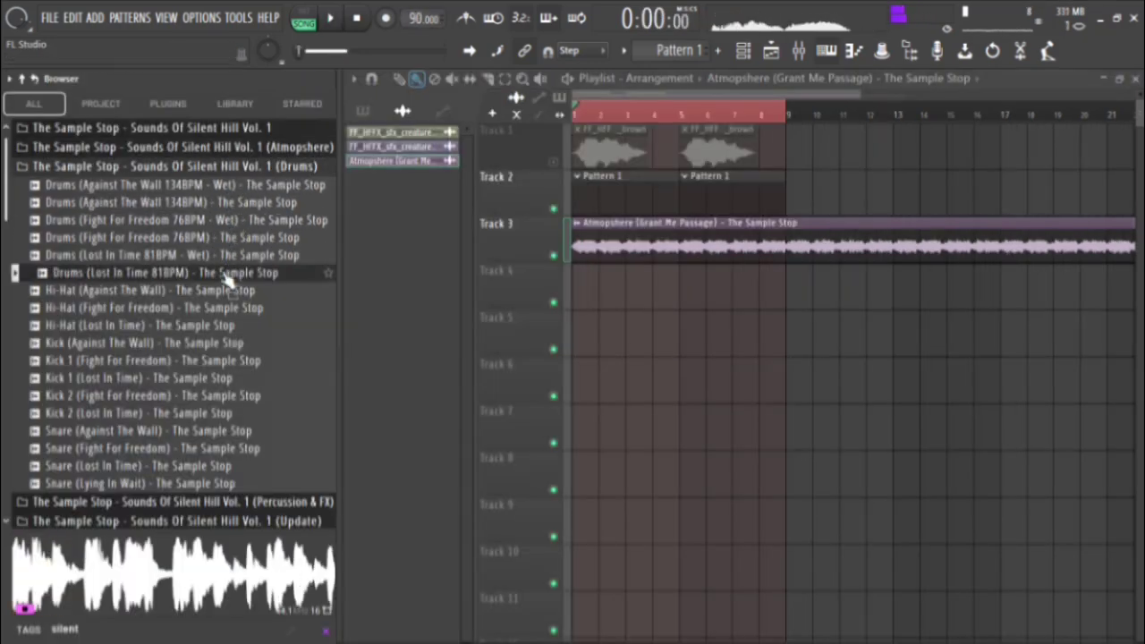
pyautogui.click(240, 205)
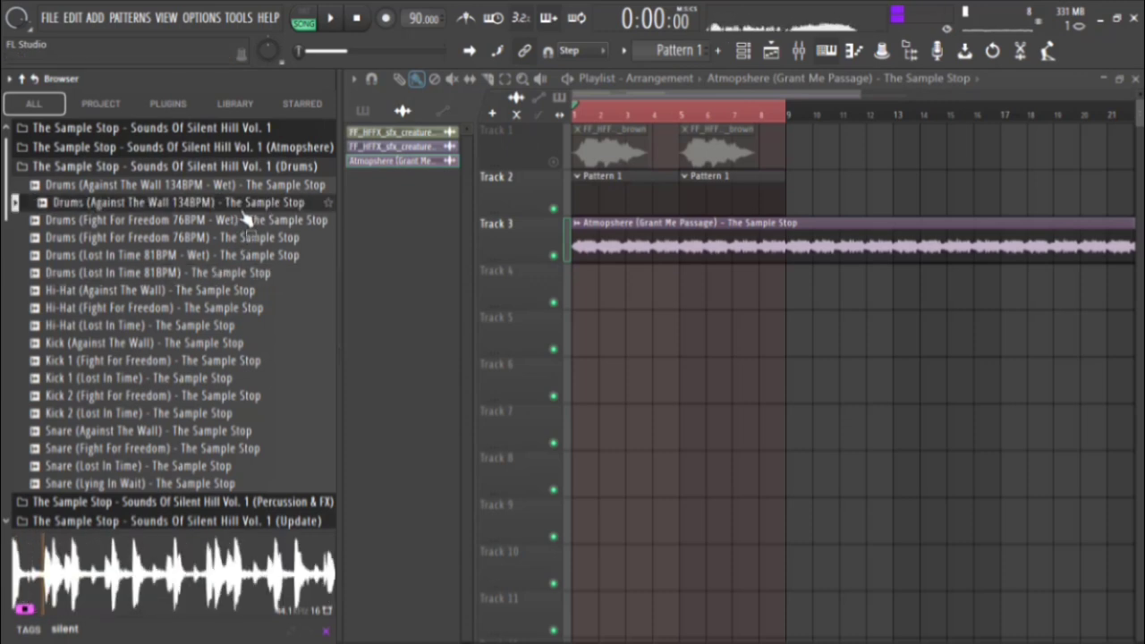
pyautogui.moveTo(248, 219); pyautogui.dragTo(271, 298)
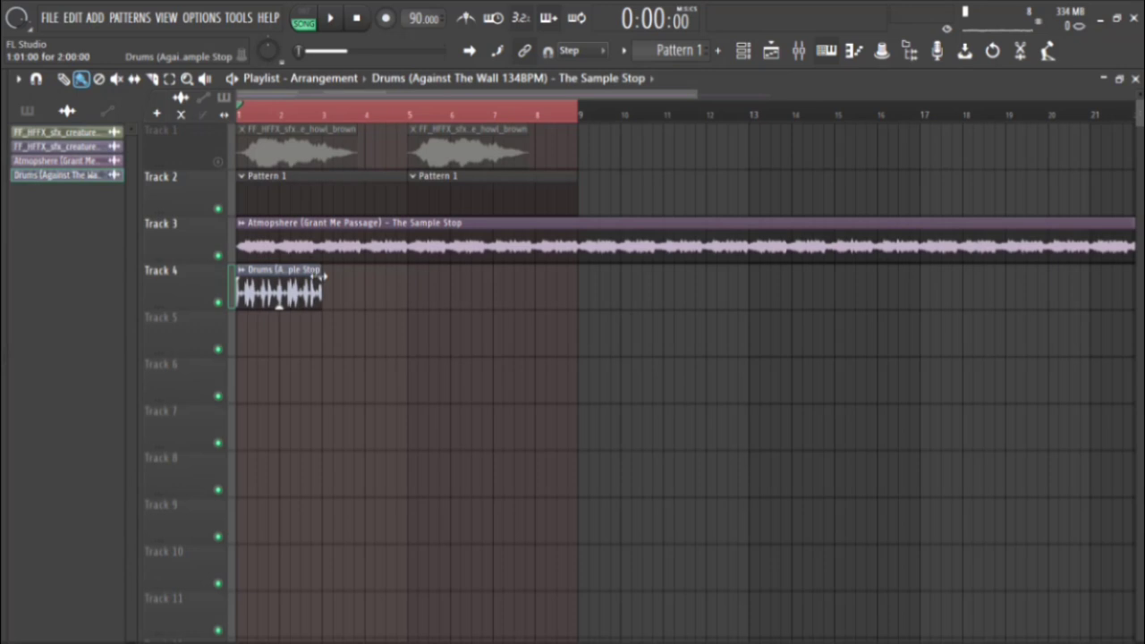
pyautogui.press('space')
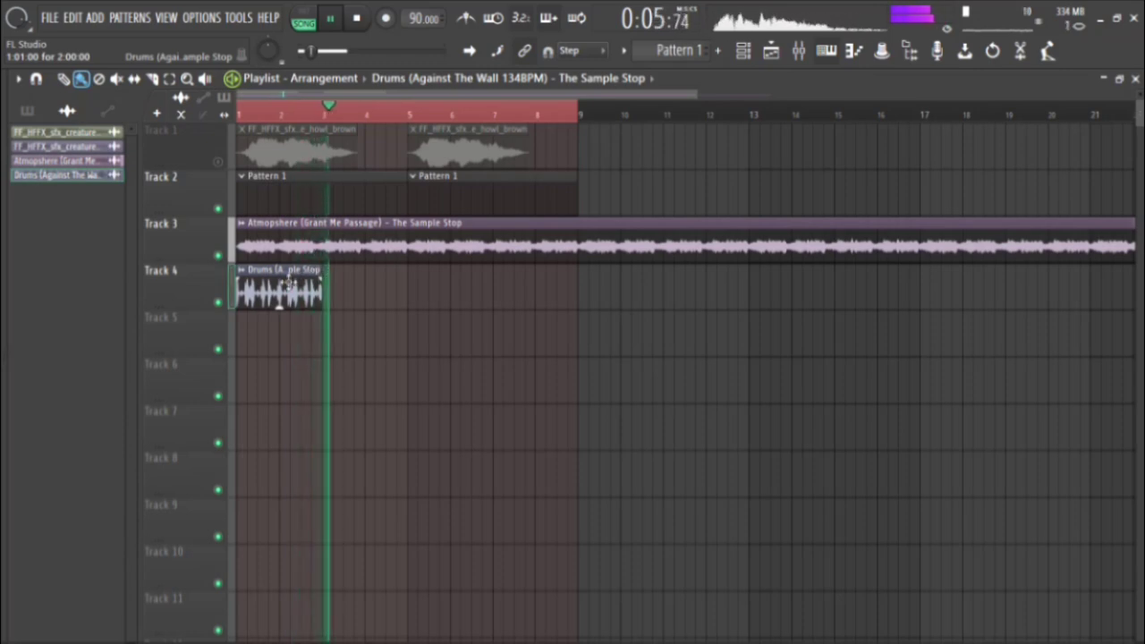
# Repeat the Against The Wall drum loop through bar 8 of Track 4 and route its channel to mixer Insert 2.
pyautogui.click(384, 279)
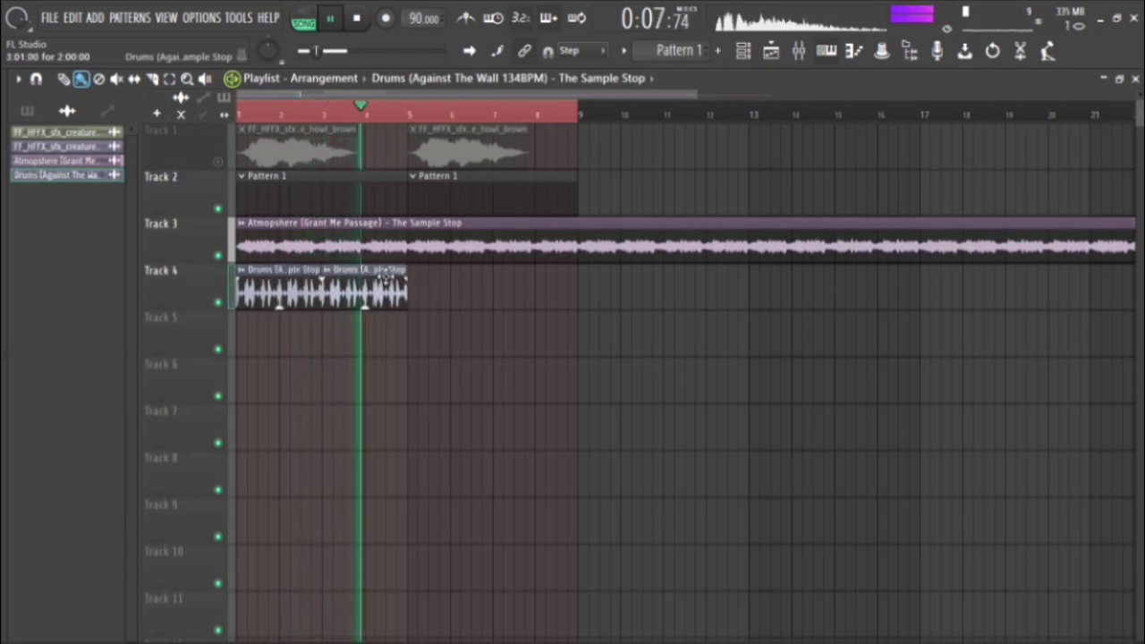
pyautogui.moveTo(420, 284); pyautogui.dragTo(558, 268)
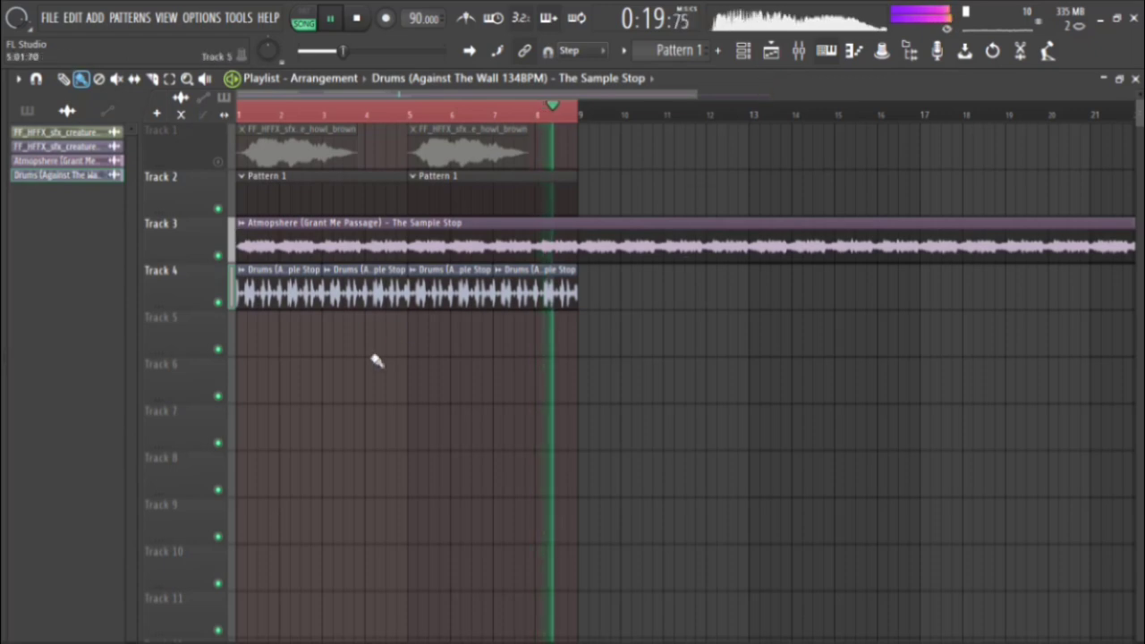
pyautogui.doubleClick(397, 284)
pyautogui.scroll(2, 586, 245)
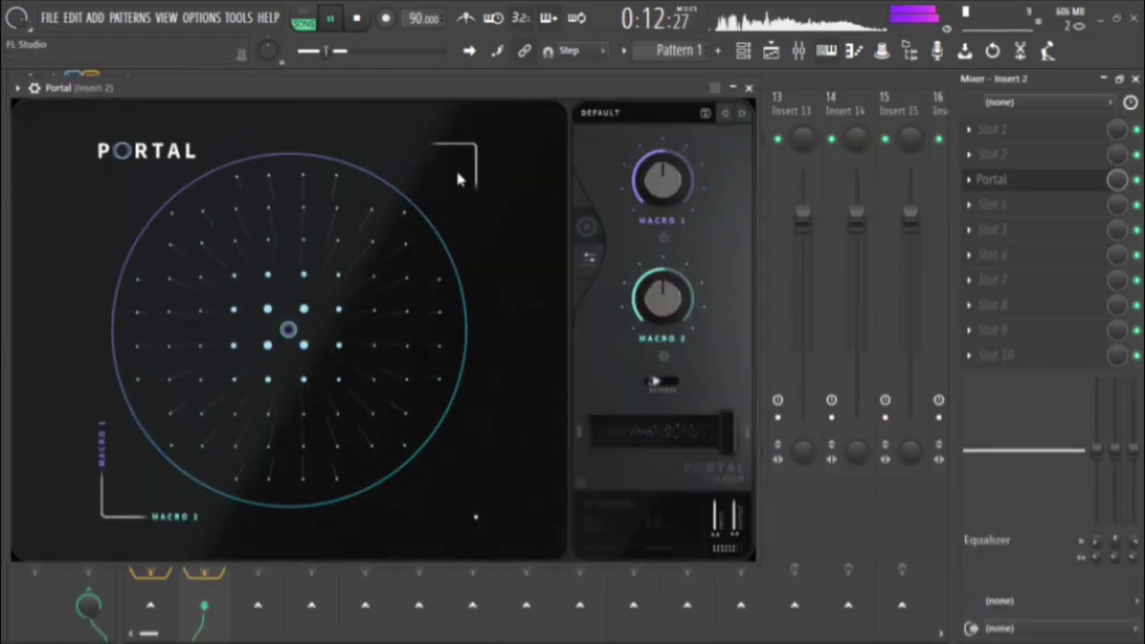
# Audition Portal presets on Insert 2, including Delay 2 and Evil, and close the drum loop's effects and the mixer.
pyautogui.click(742, 113)
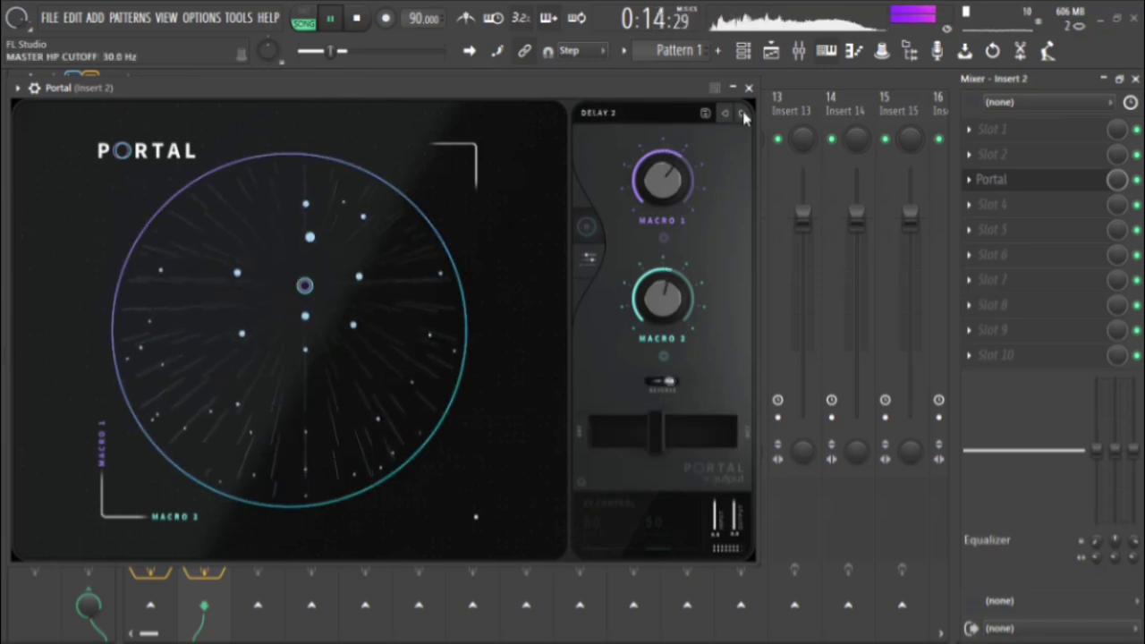
pyautogui.click(741, 113)
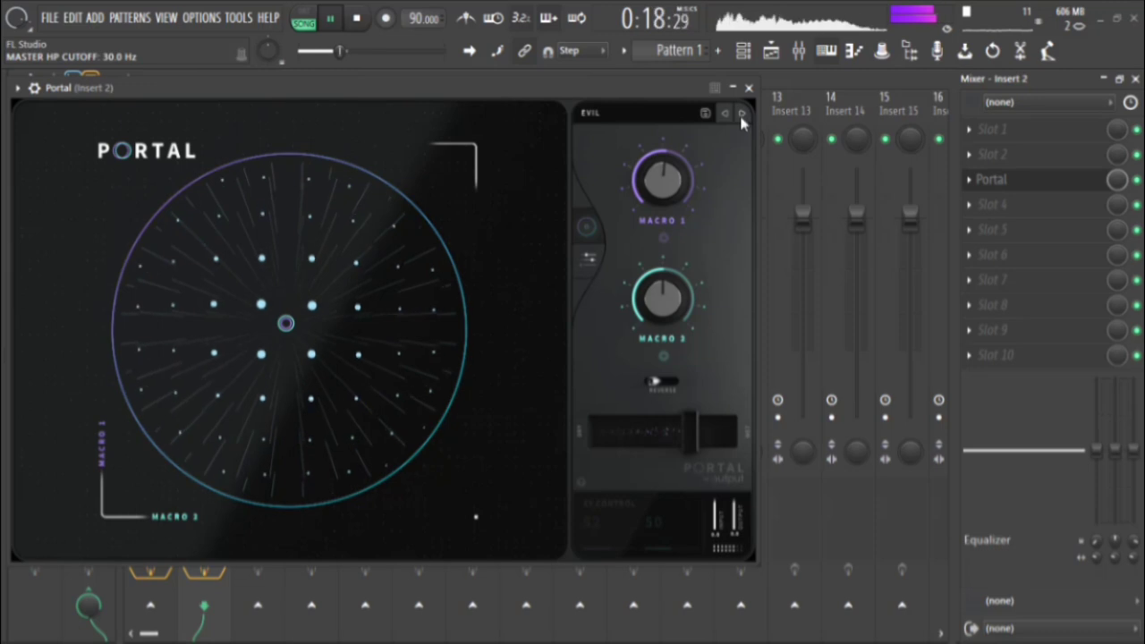
pyautogui.click(741, 114)
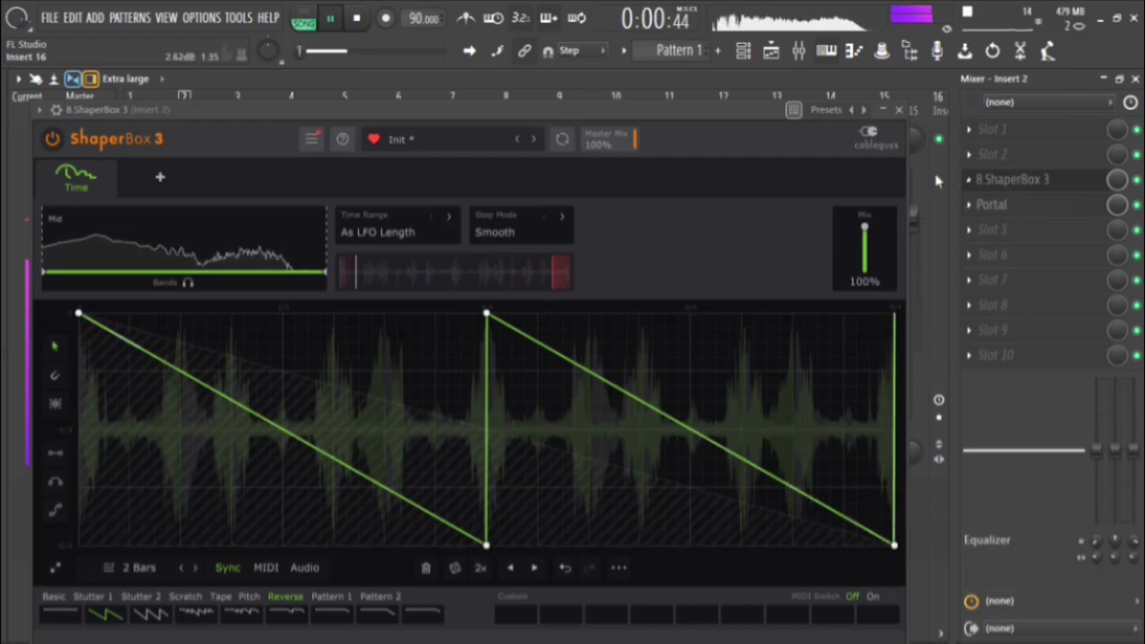
pyautogui.click(899, 110)
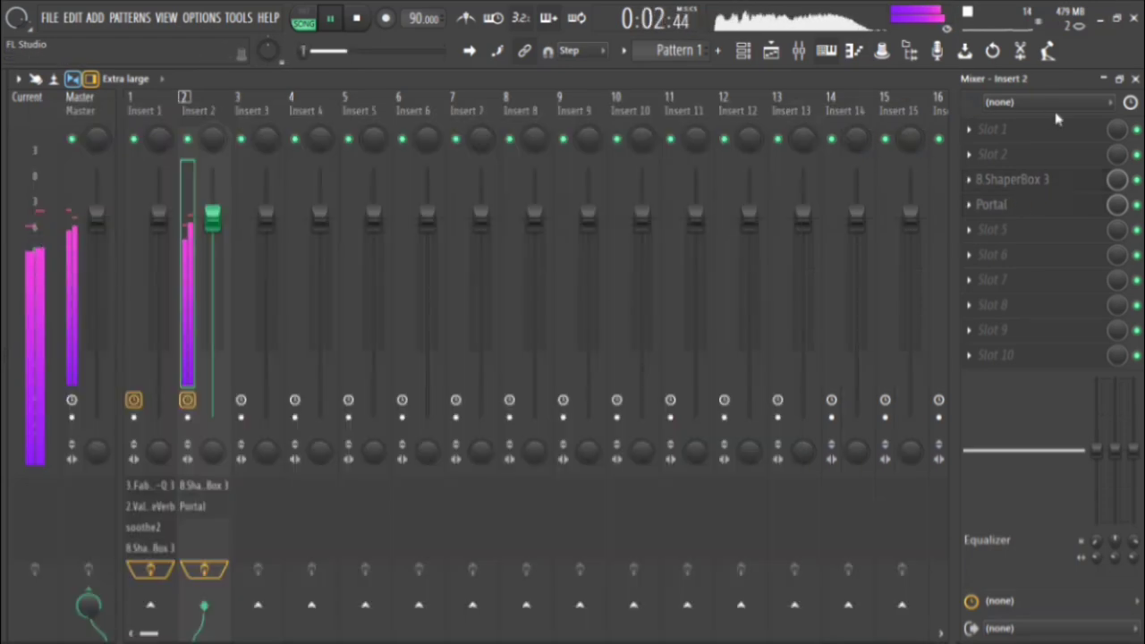
pyautogui.click(1135, 79)
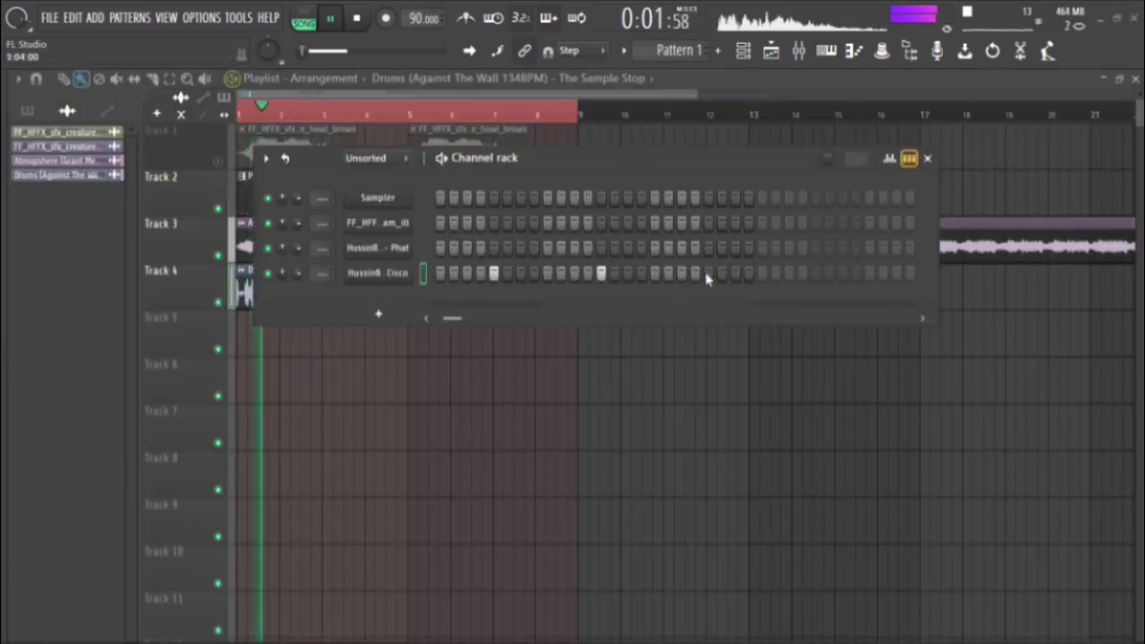
# Add a HussinBeats SNARE - Cisco hit on beat 4 of bar 3, stop playback and close the channel rack.
pyautogui.click(706, 274)
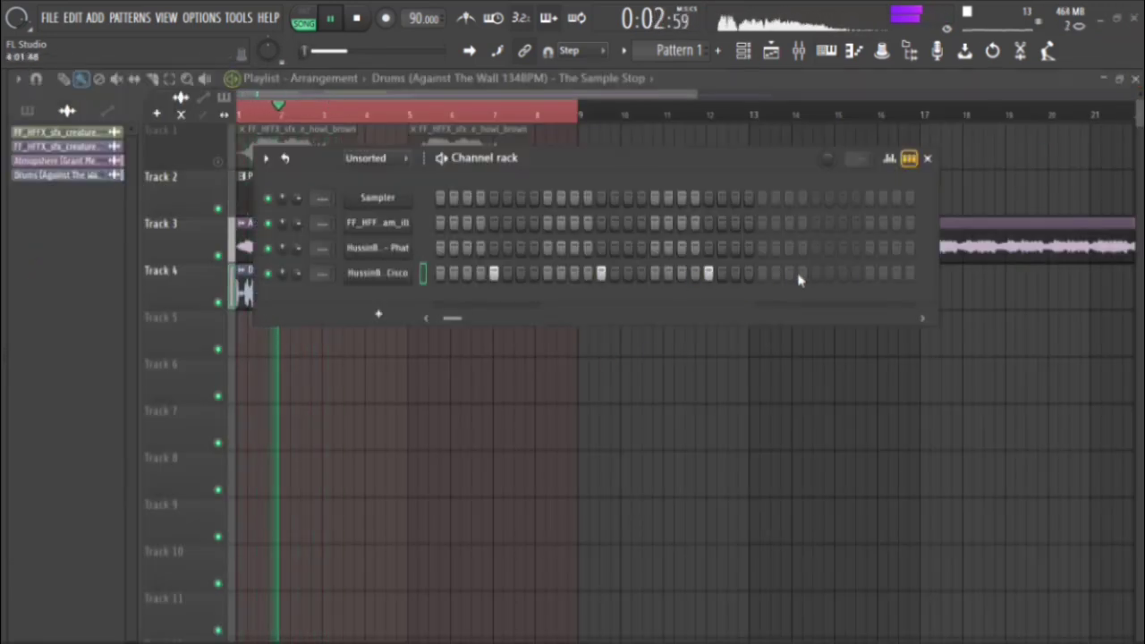
pyautogui.press('space')
pyautogui.click(930, 160)
# Bypass Portal on mixer Insert 2 and lower the drum loop's volume fader to 43%.
pyautogui.click(799, 52)
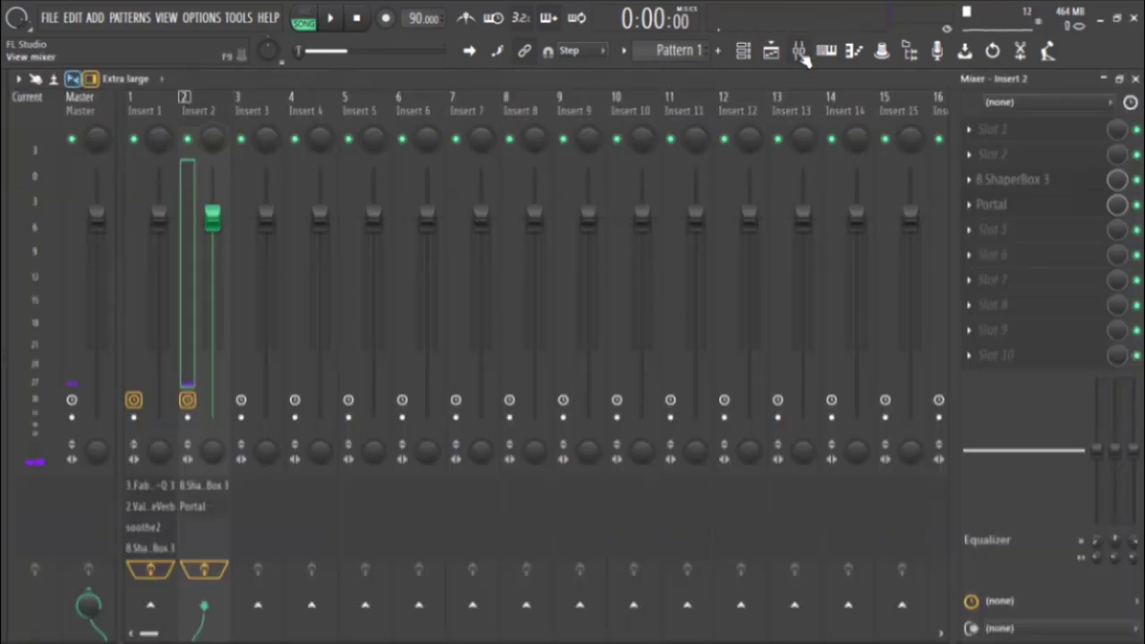
pyautogui.click(1135, 78)
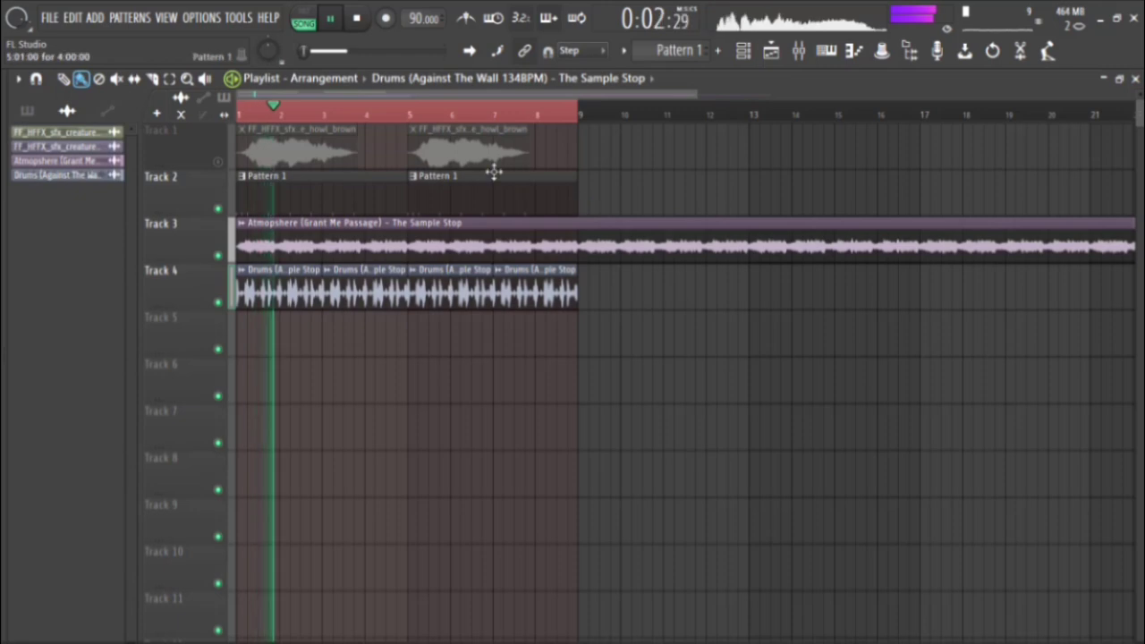
pyautogui.click(819, 54)
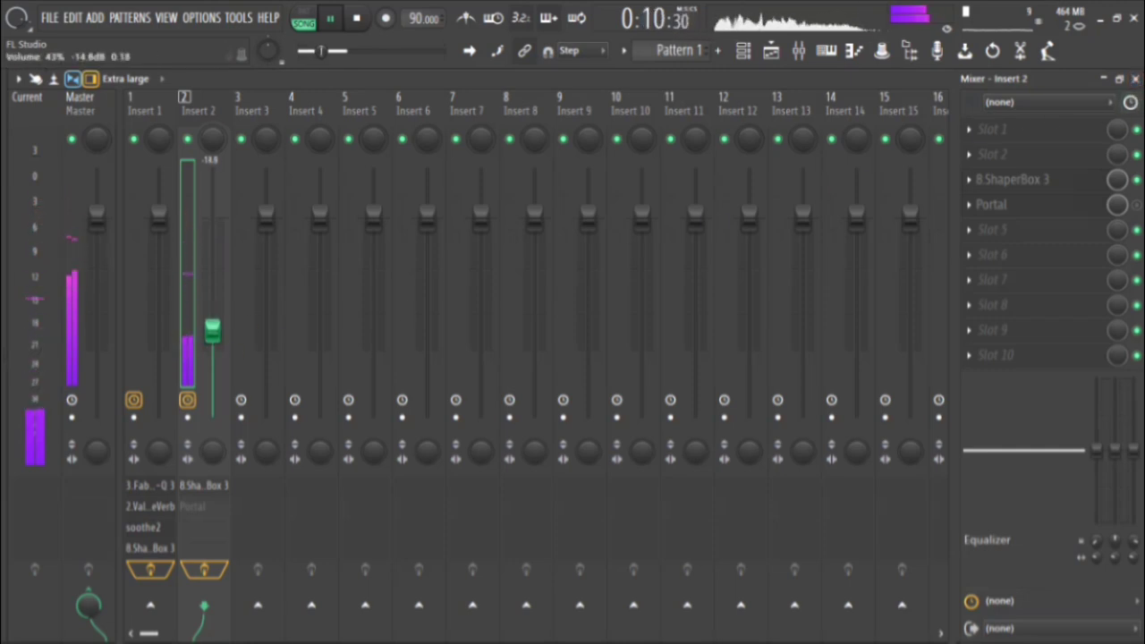
pyautogui.click(1134, 79)
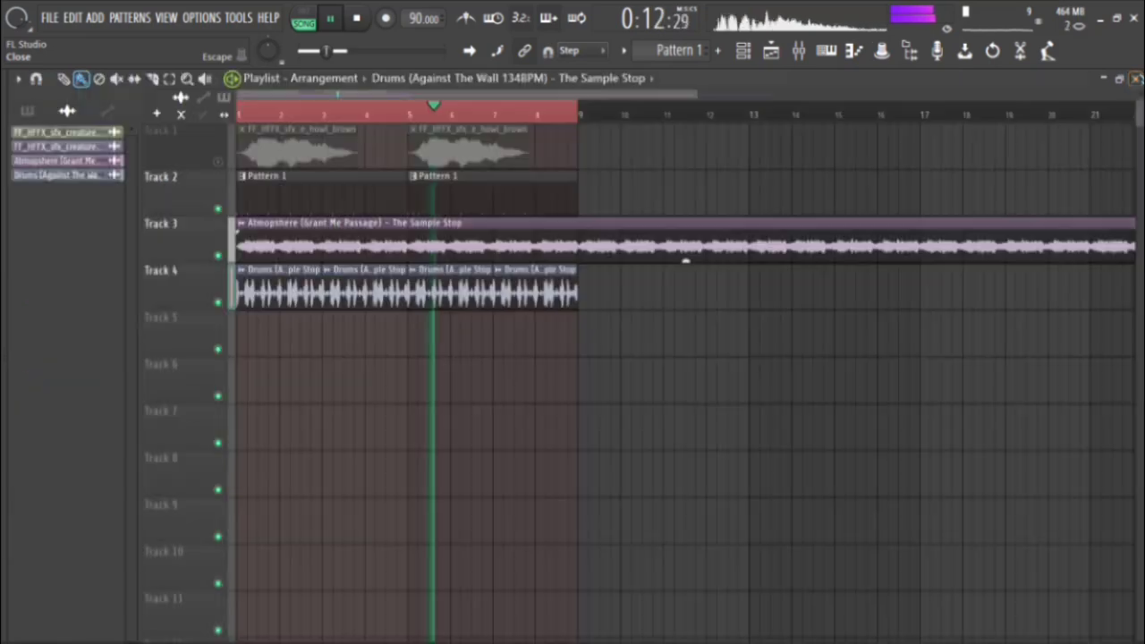
pyautogui.click(800, 52)
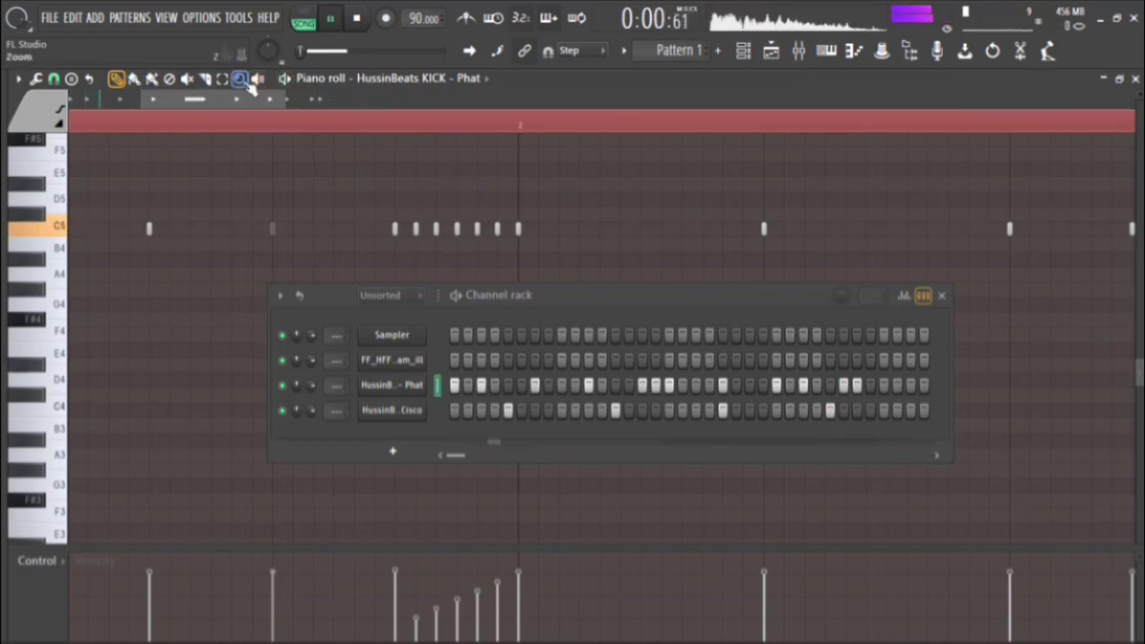
# Set the piano roll snap for HussinBeats KICK - Phat to 1/4 step.
pyautogui.click(54, 78)
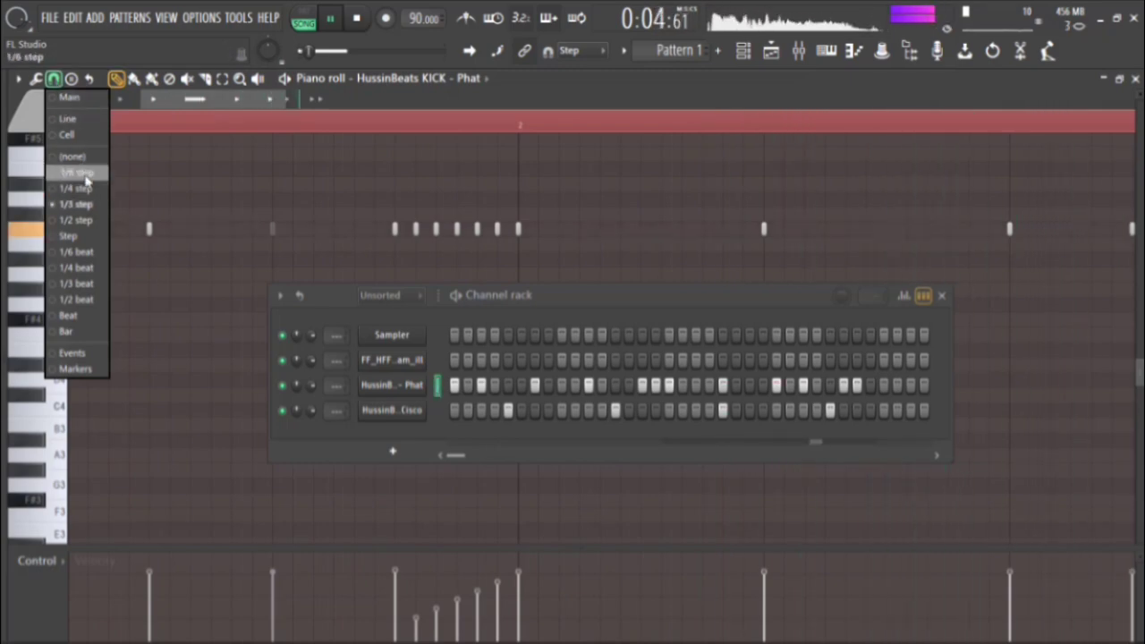
pyautogui.click(90, 192)
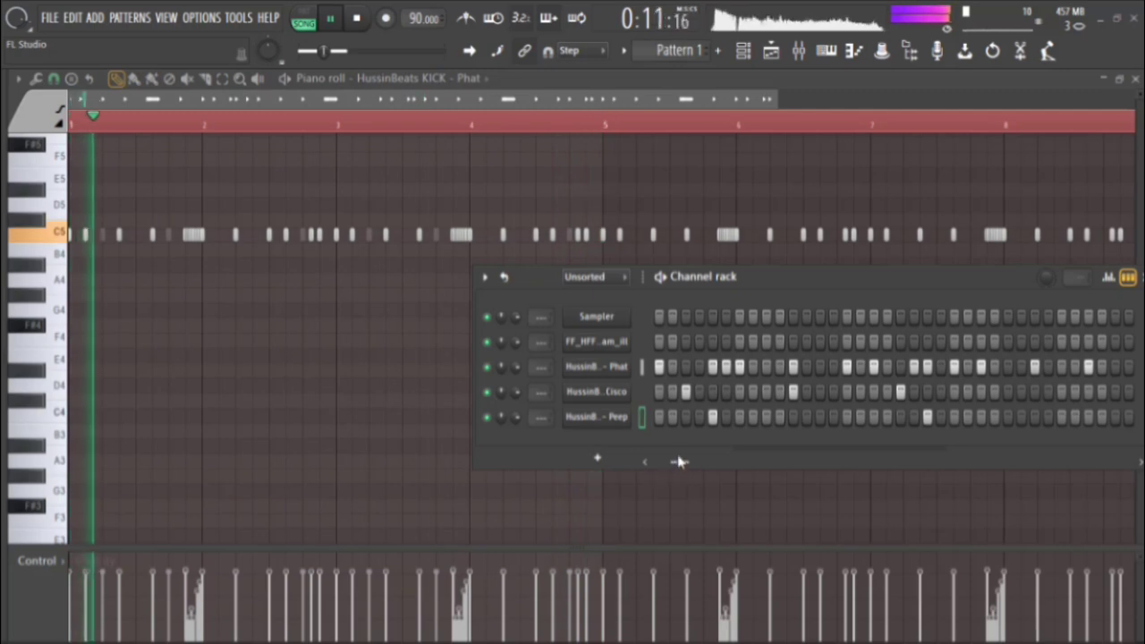
# Review the pattern in the channel rack, close it and switch the piano roll to HussinBeats PERC - Peep.
pyautogui.moveTo(682, 461); pyautogui.dragTo(621, 457)
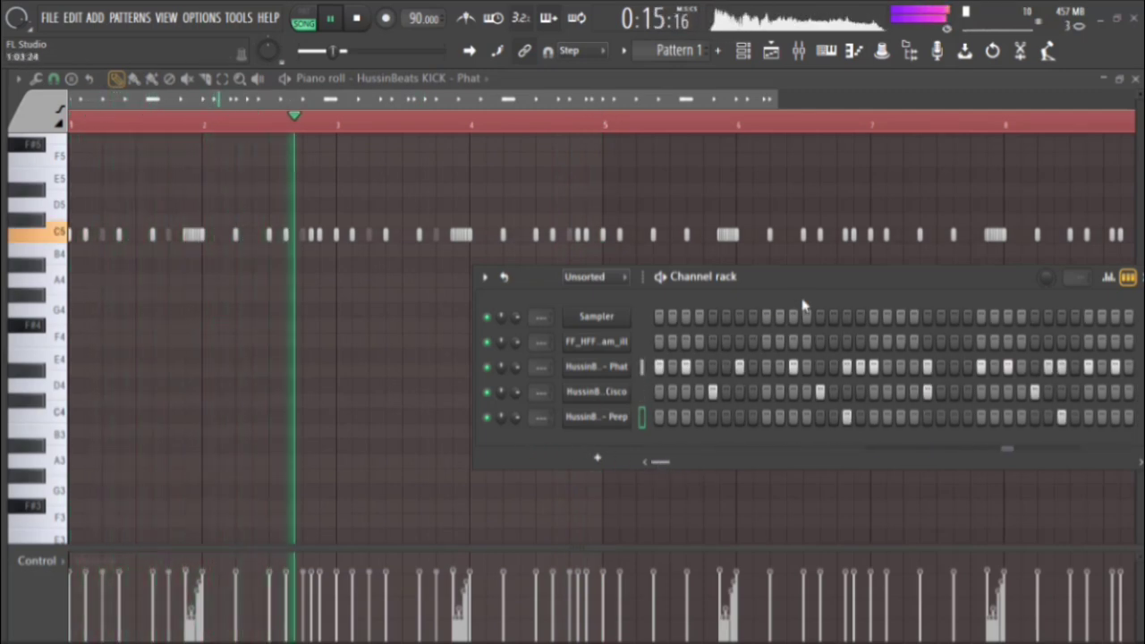
pyautogui.moveTo(805, 277); pyautogui.dragTo(520, 273)
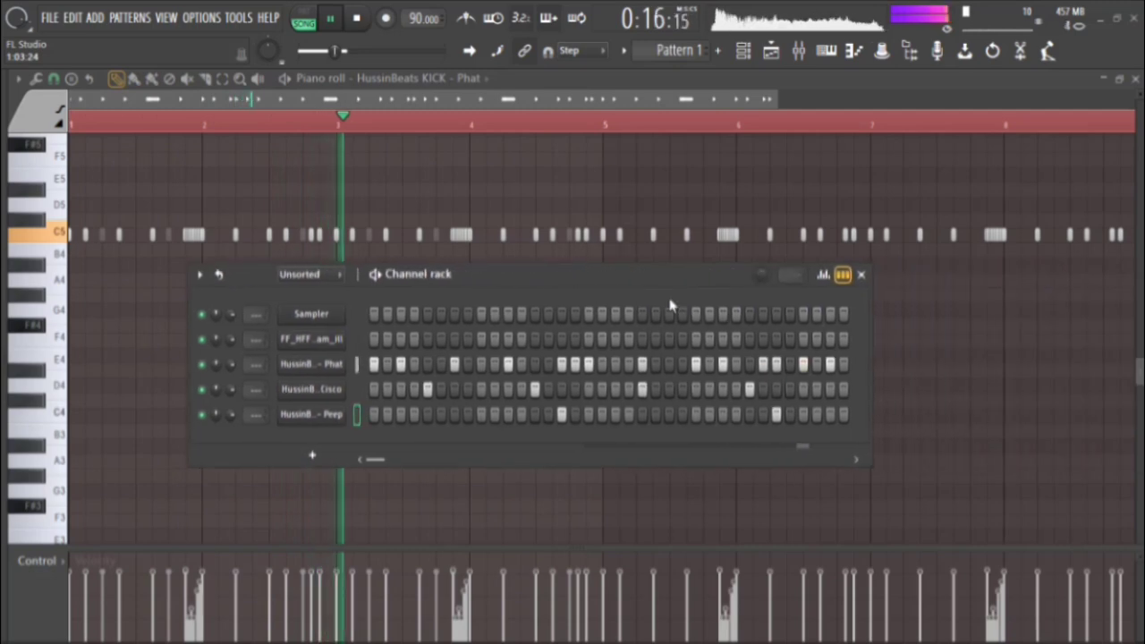
pyautogui.click(860, 275)
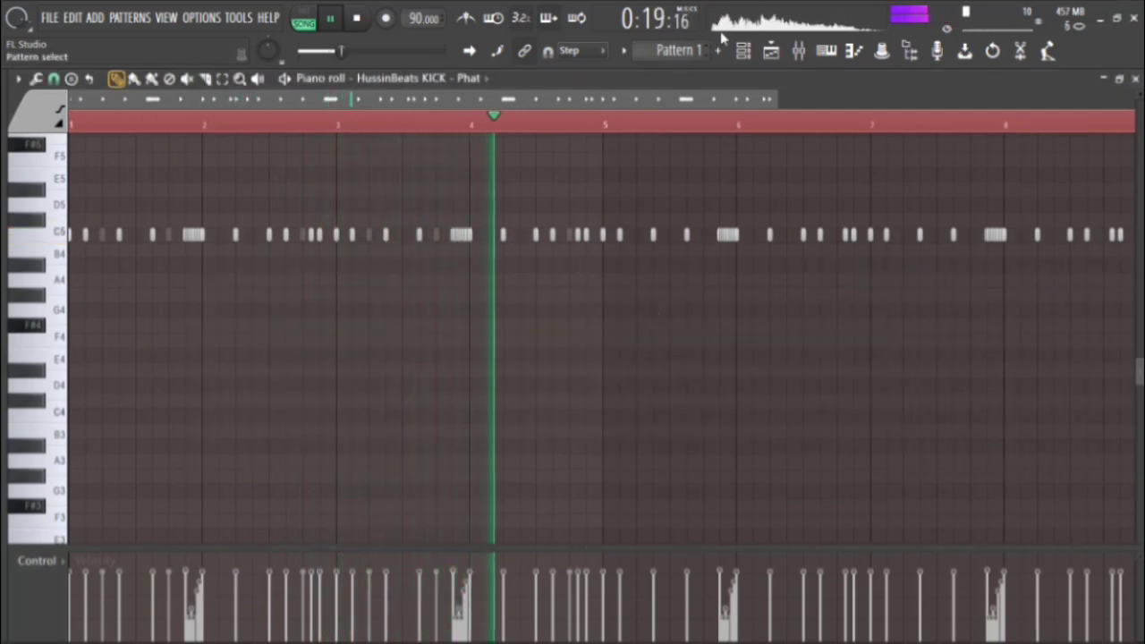
pyautogui.click(367, 79)
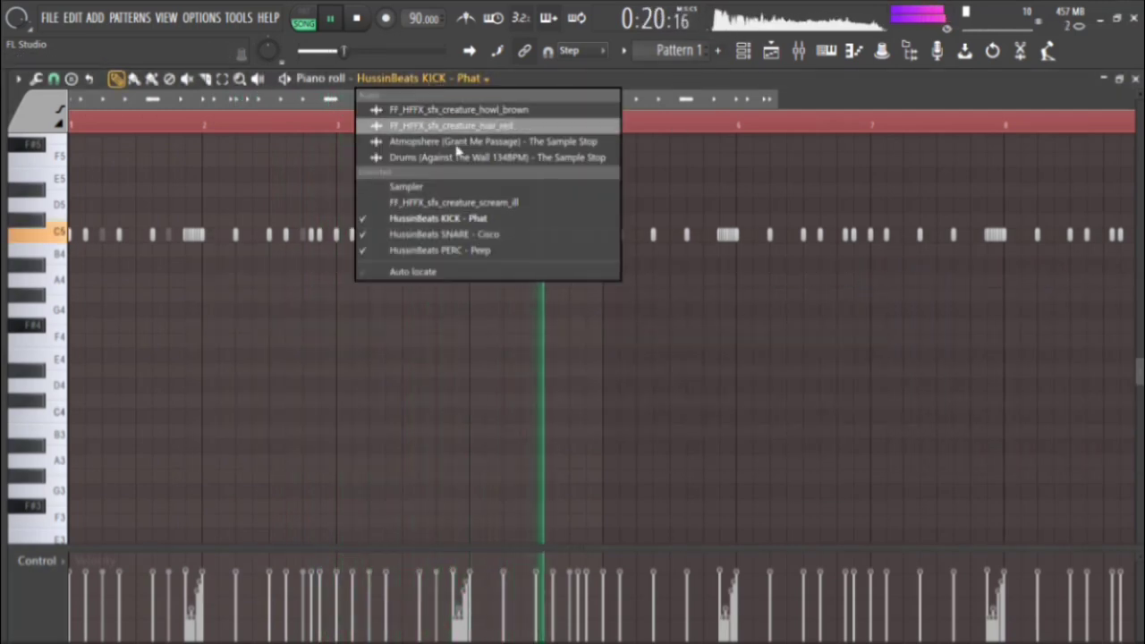
pyautogui.click(465, 250)
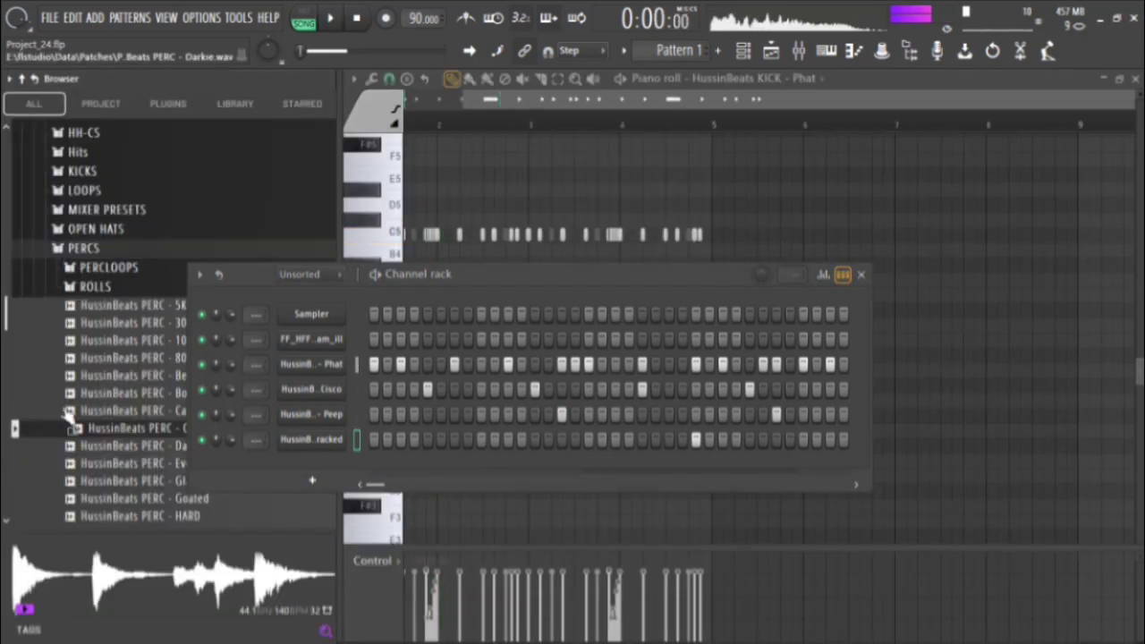
# Audition samples in the OPEN HATS folder and add HussinBeats OH - W as a new channel.
pyautogui.click(99, 248)
pyautogui.click(103, 229)
pyautogui.click(116, 317)
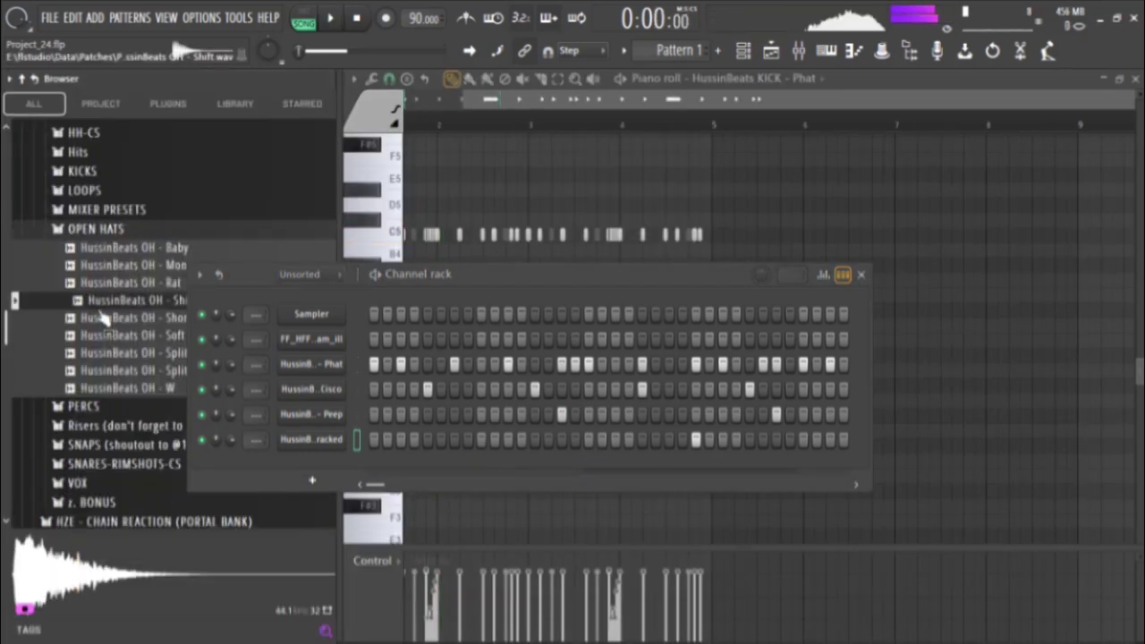
pyautogui.click(123, 356)
pyautogui.click(128, 342)
pyautogui.click(134, 386)
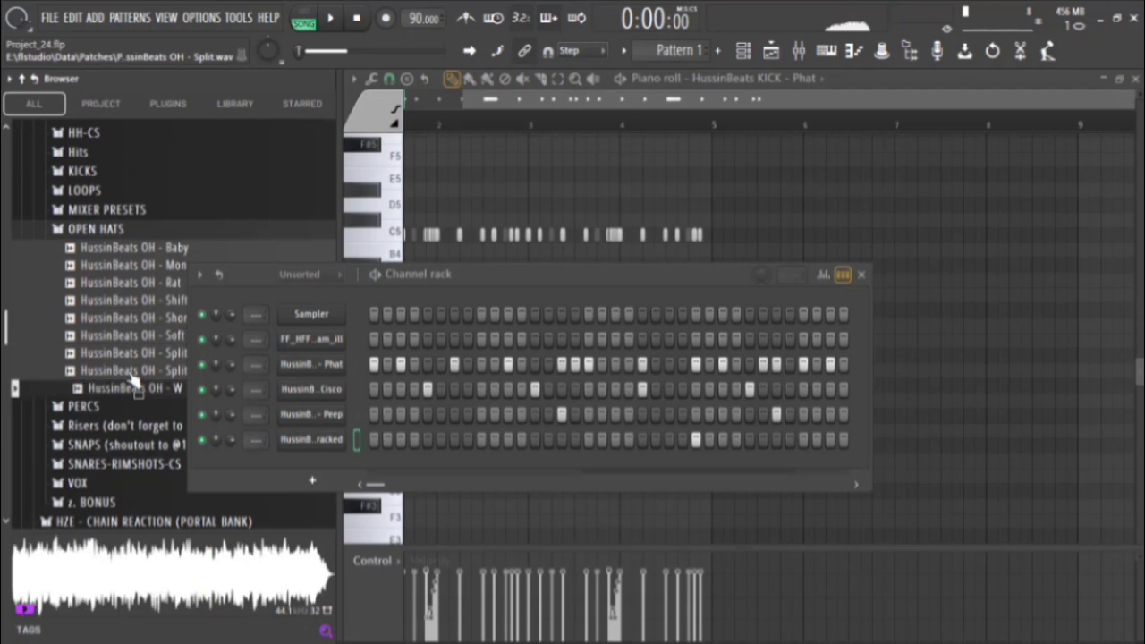
pyautogui.moveTo(224, 432); pyautogui.dragTo(408, 474)
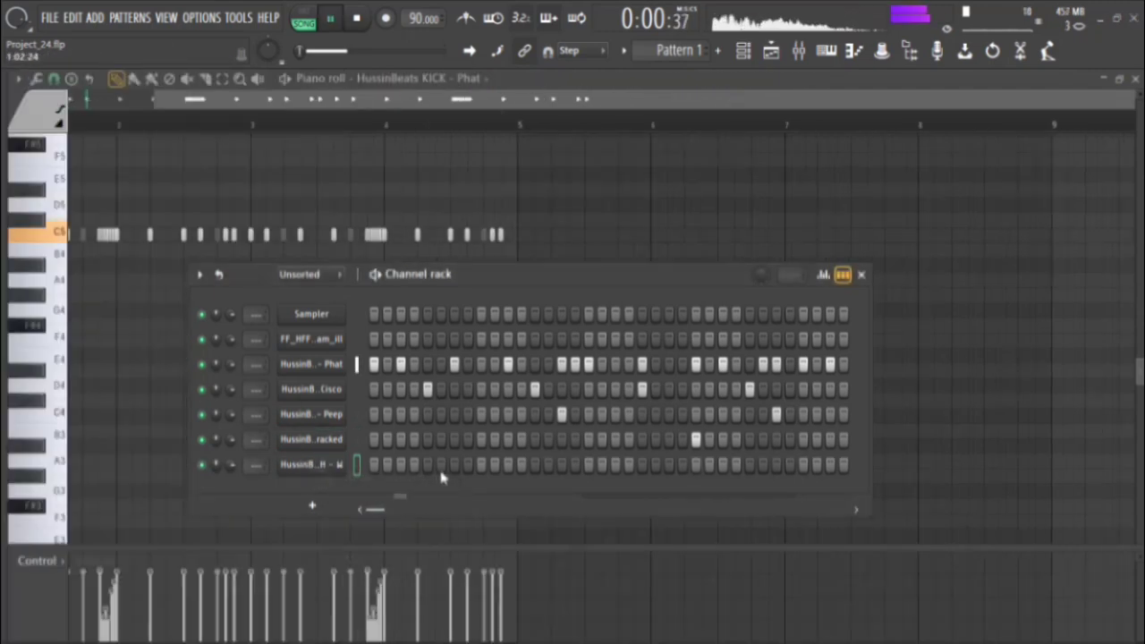
# Place HussinBeats OH - W hits on steps 15 and 17 while checking playback, and open the channel's piano roll.
pyautogui.click(561, 464)
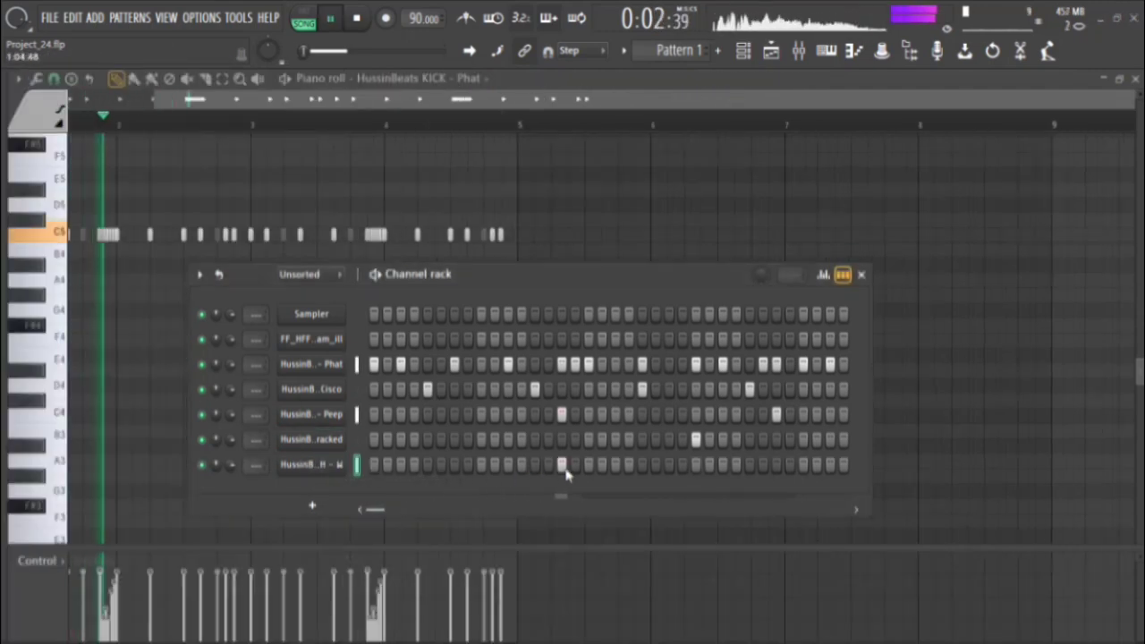
pyautogui.press('space')
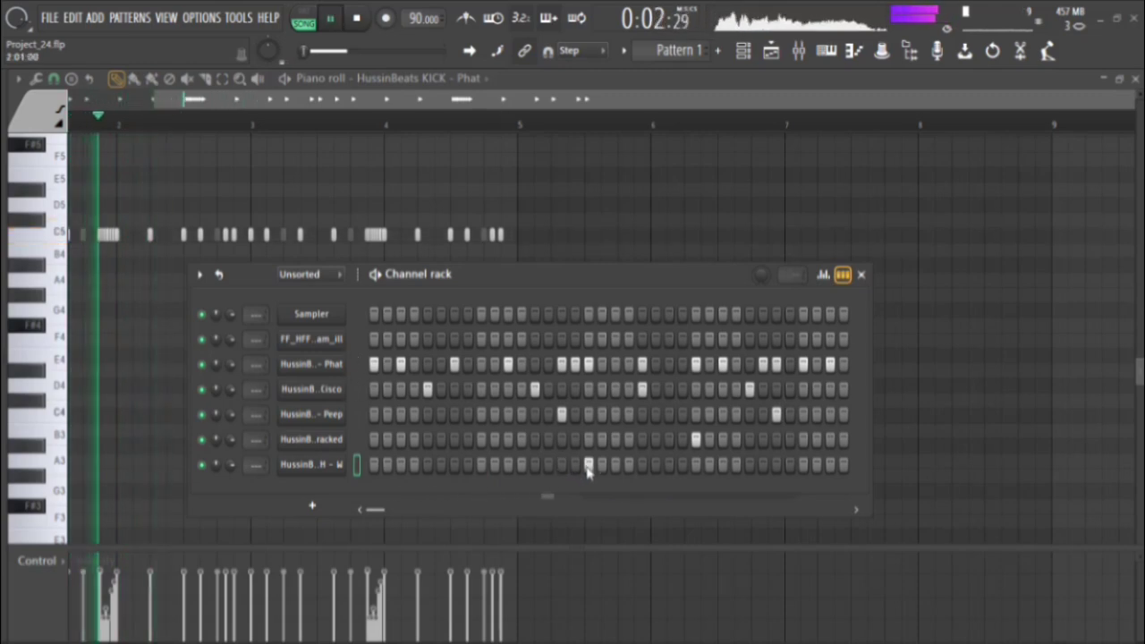
pyautogui.press('space')
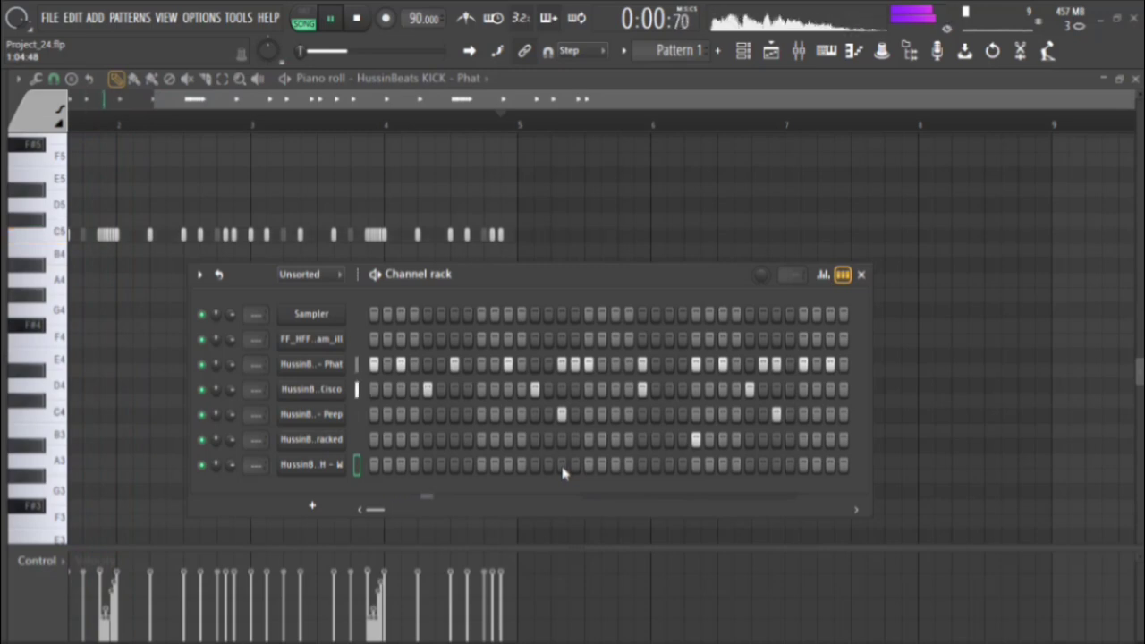
pyautogui.rightClick(327, 464)
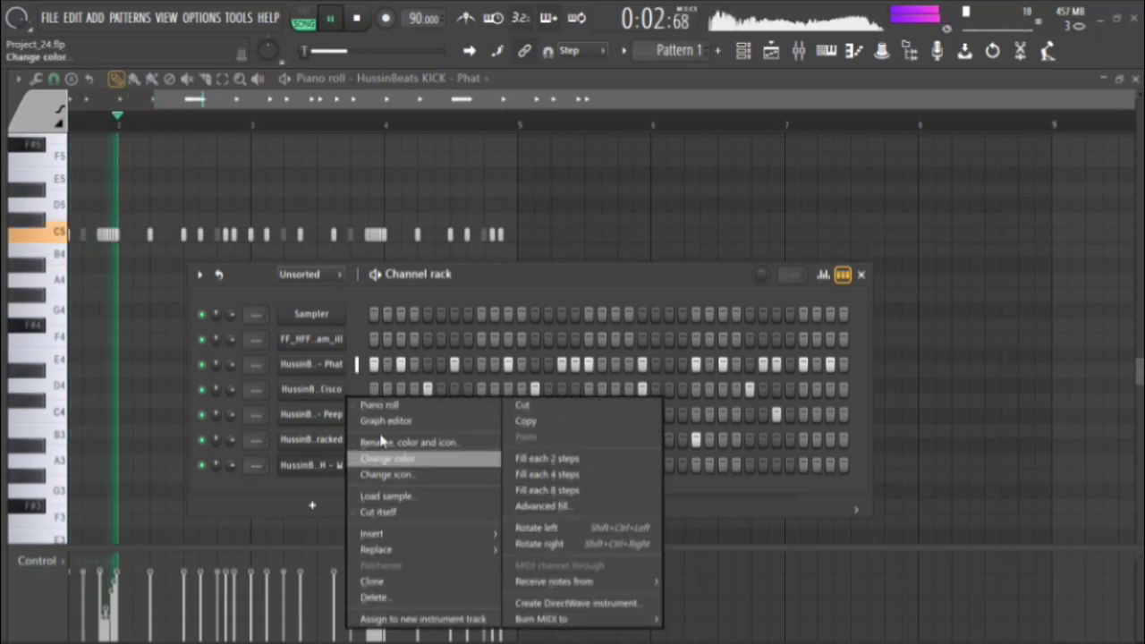
pyautogui.click(388, 400)
# Shape the OH - W volume envelope with 0% attack, maximum hold and 0% release, and close the channel settings.
pyautogui.click(315, 464)
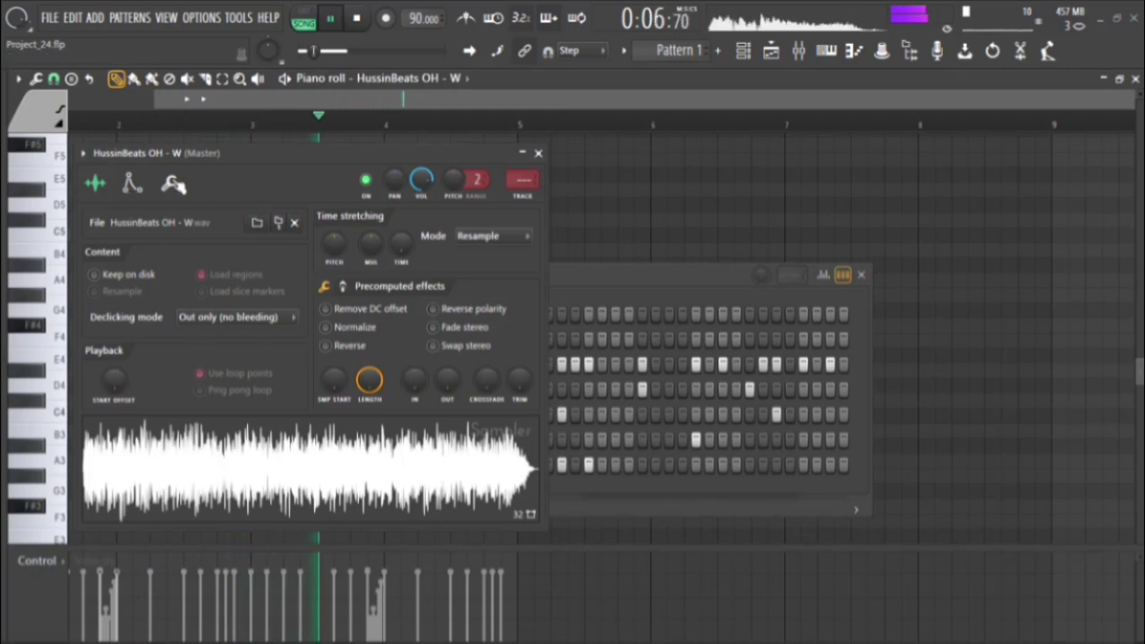
pyautogui.click(174, 184)
pyautogui.click(99, 183)
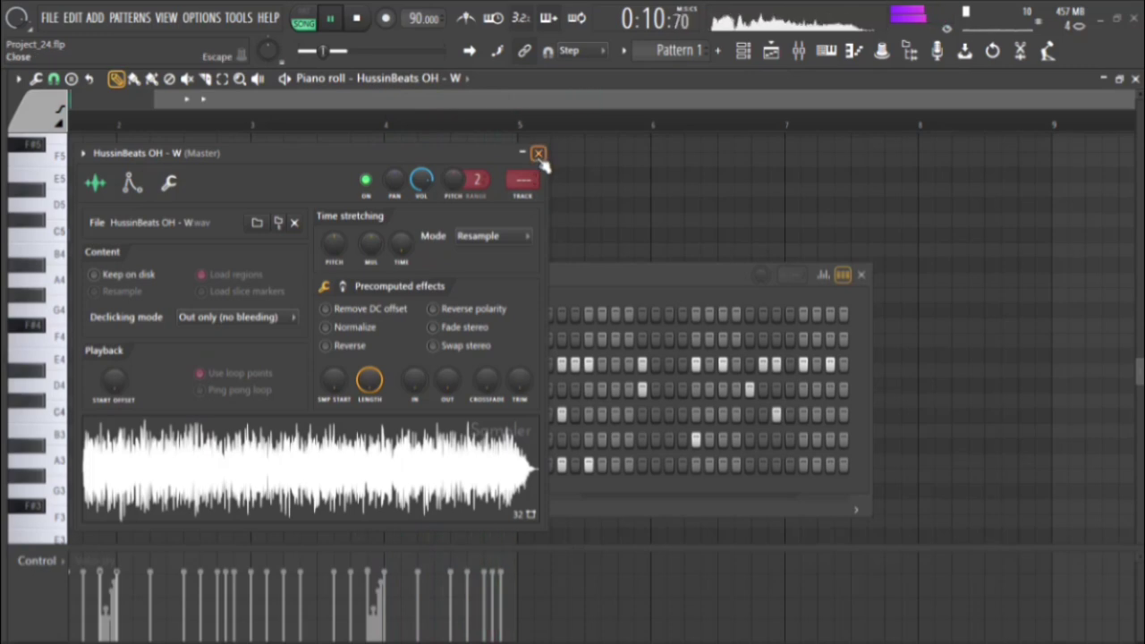
pyautogui.click(132, 182)
pyautogui.moveTo(128, 347); pyautogui.dragTo(129, 385)
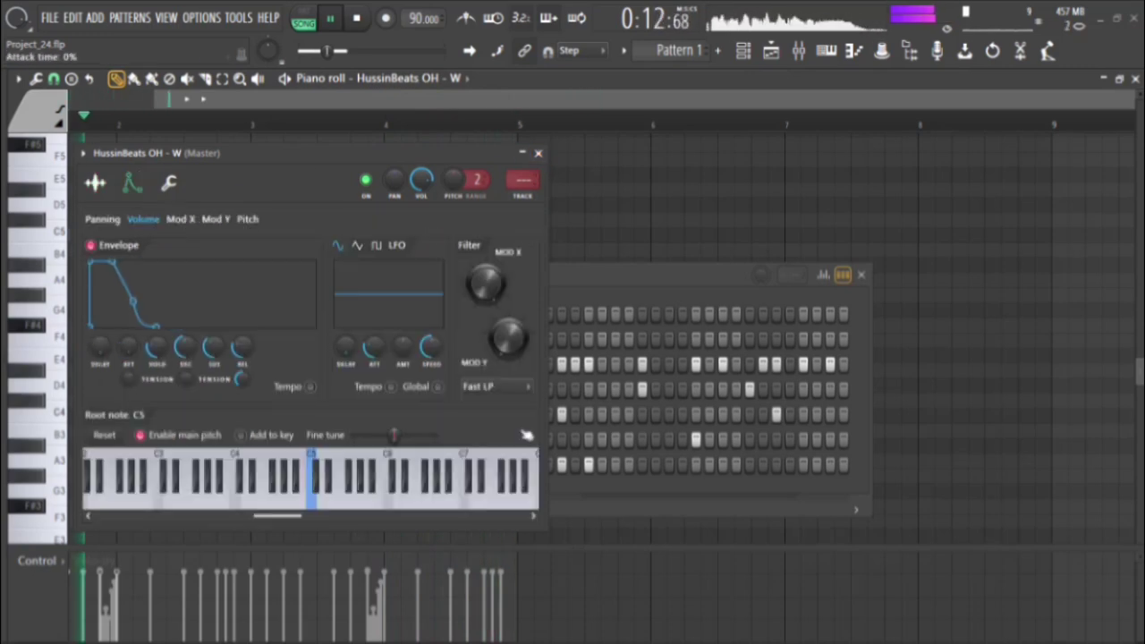
pyautogui.moveTo(164, 348); pyautogui.dragTo(164, 313)
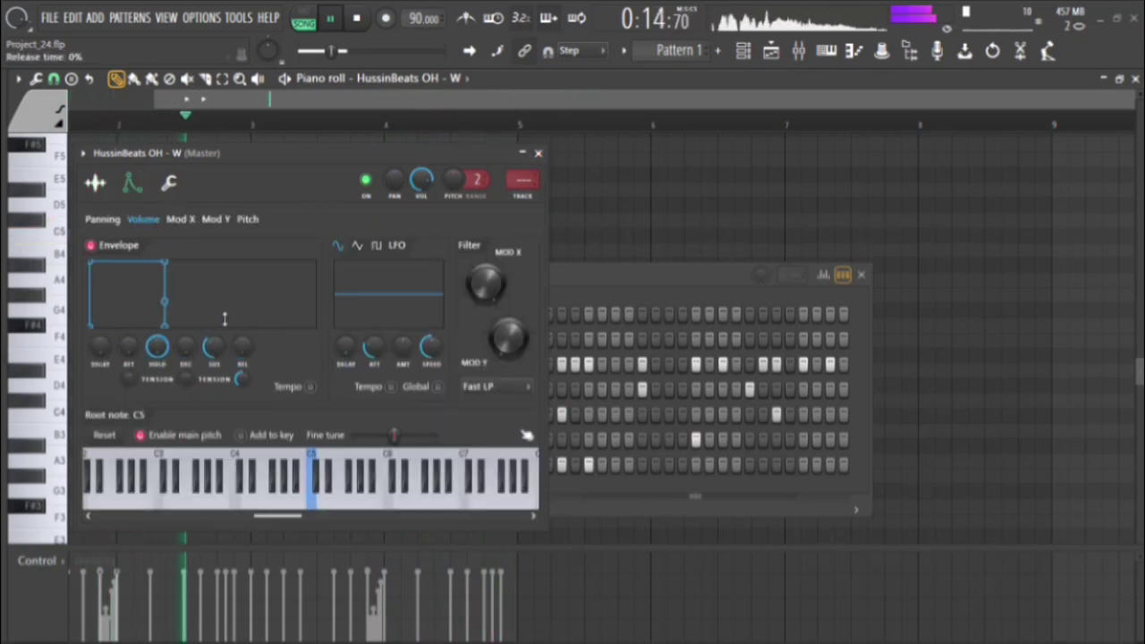
pyautogui.click(95, 182)
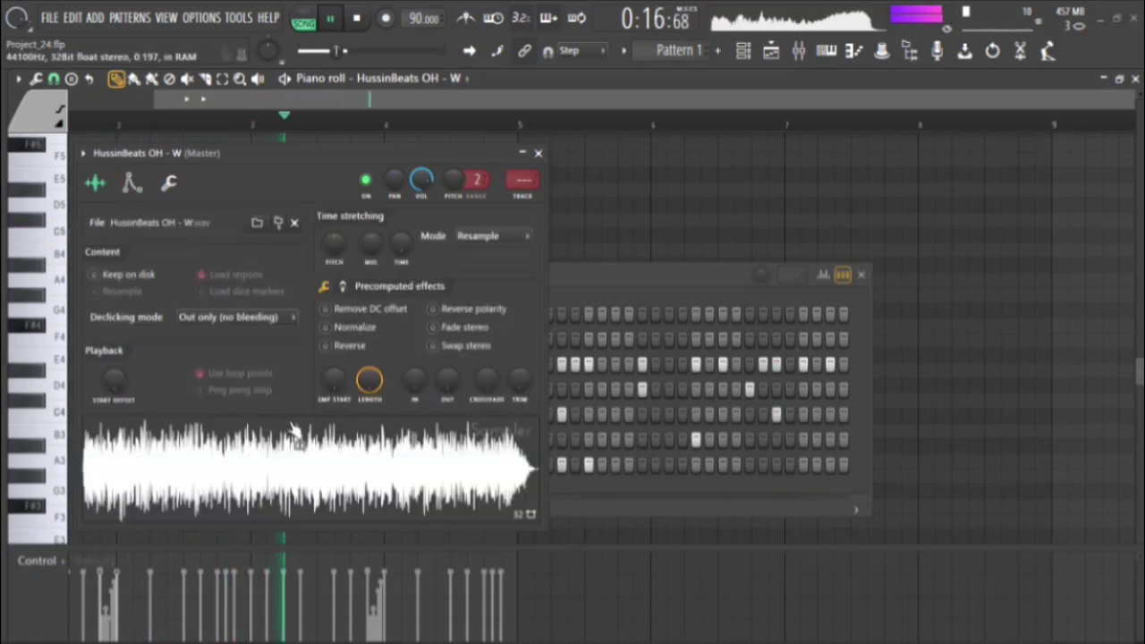
pyautogui.click(538, 155)
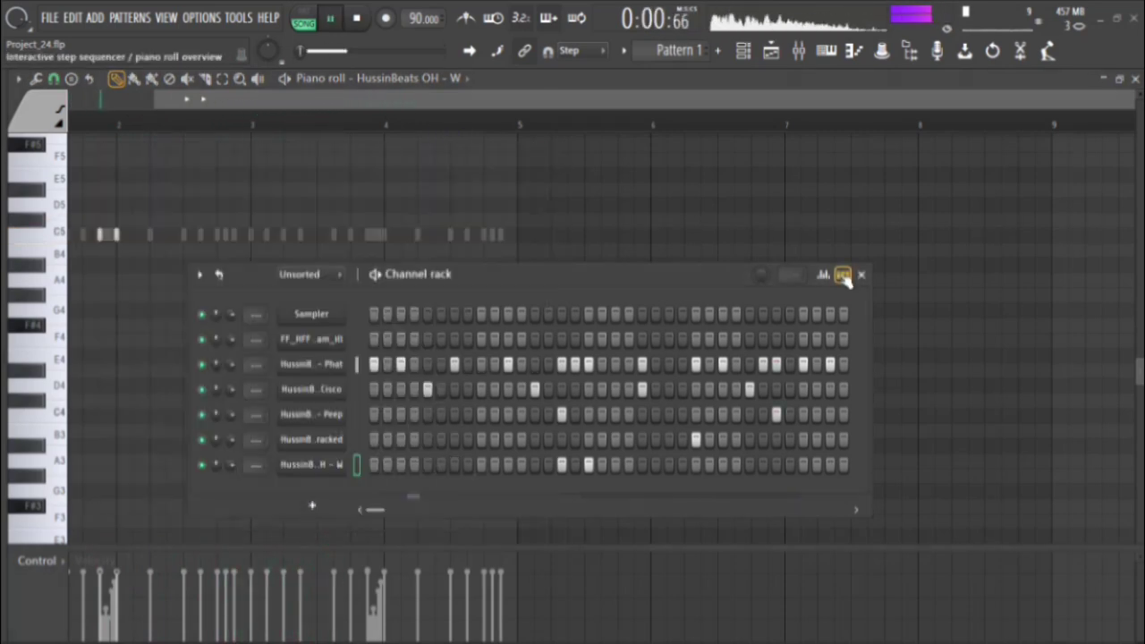
# Close the channel rack to work in the OH - W piano roll, and stop playback.
pyautogui.click(860, 275)
pyautogui.press('space')
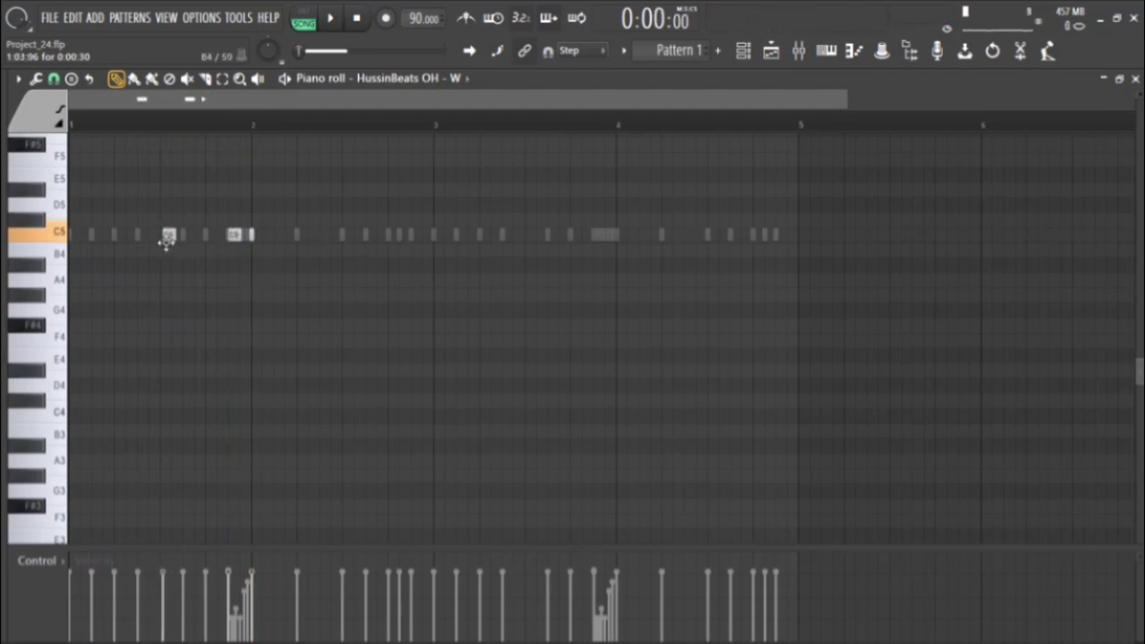
# Move the OH - W hit later in bar 1 and place a matching hit in the second half of bar 3 while checking playback.
pyautogui.press('space')
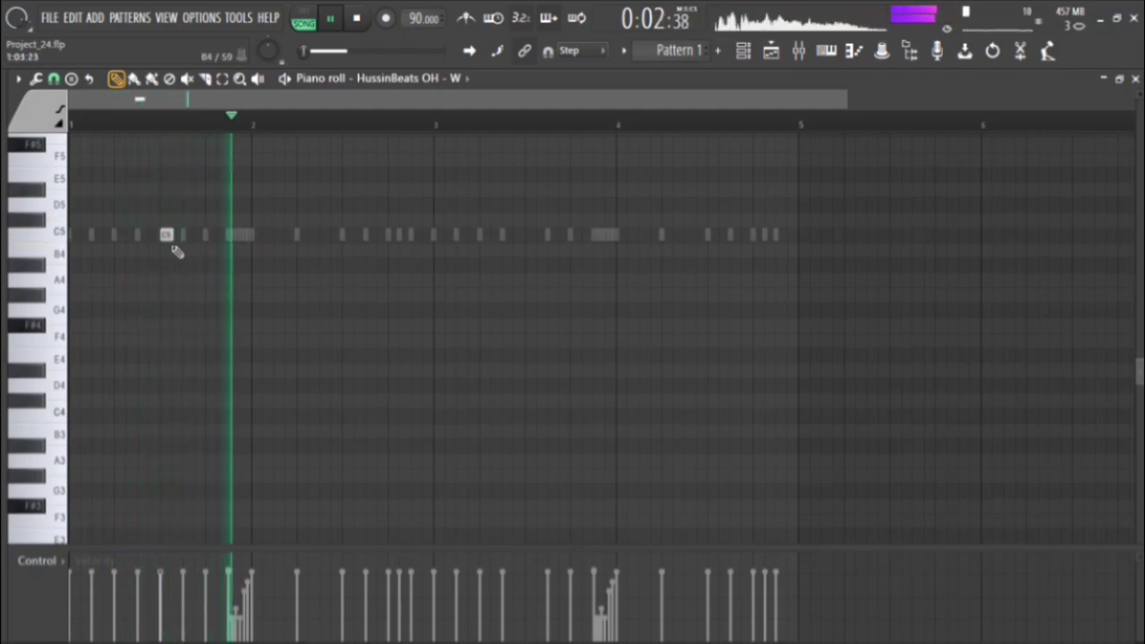
pyautogui.moveTo(168, 236); pyautogui.dragTo(193, 245)
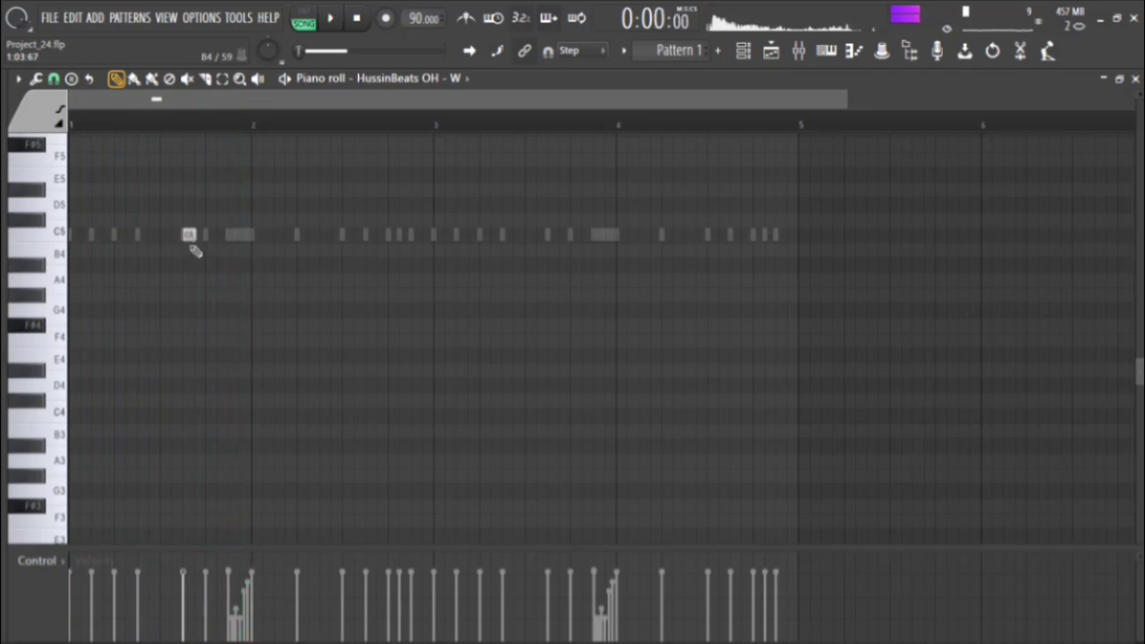
pyautogui.press('space')
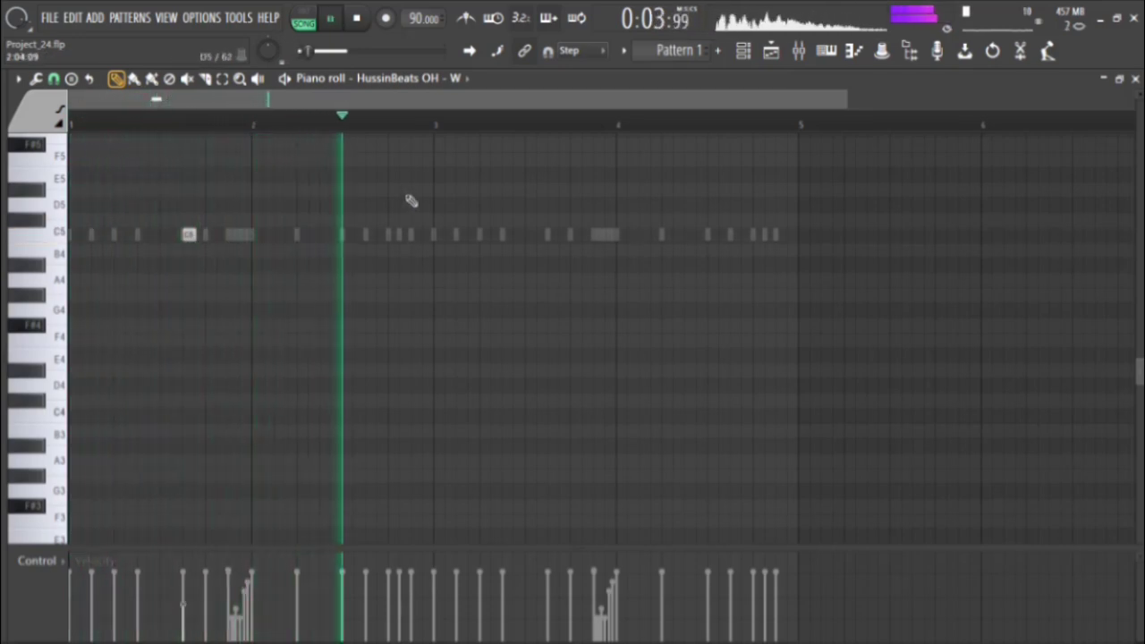
pyautogui.click(574, 235)
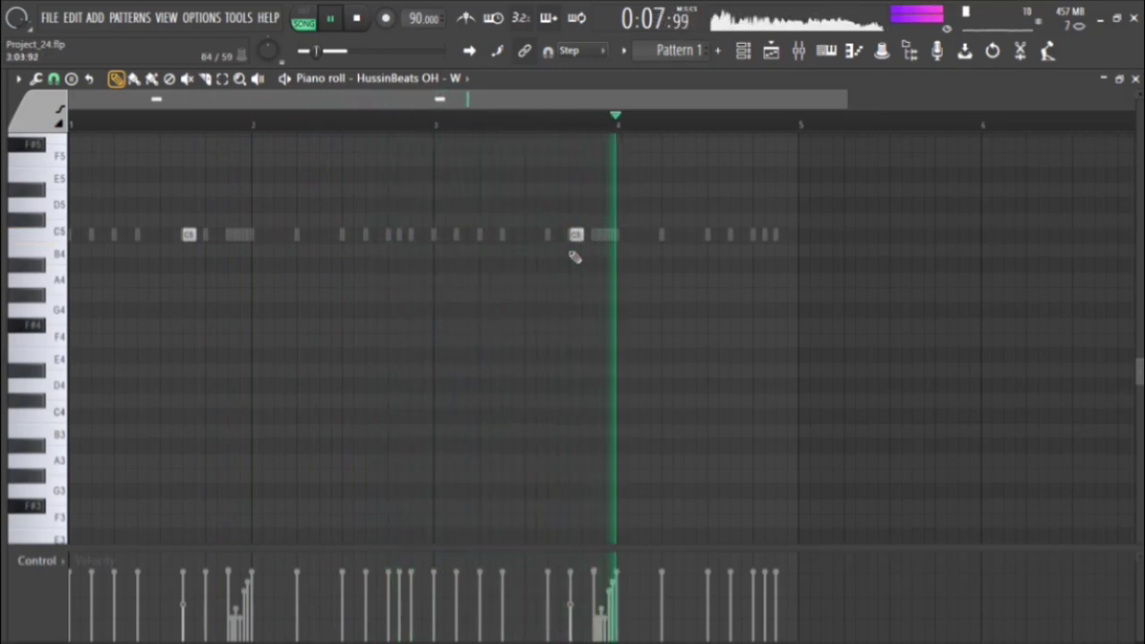
pyautogui.moveTo(572, 235); pyautogui.dragTo(554, 231)
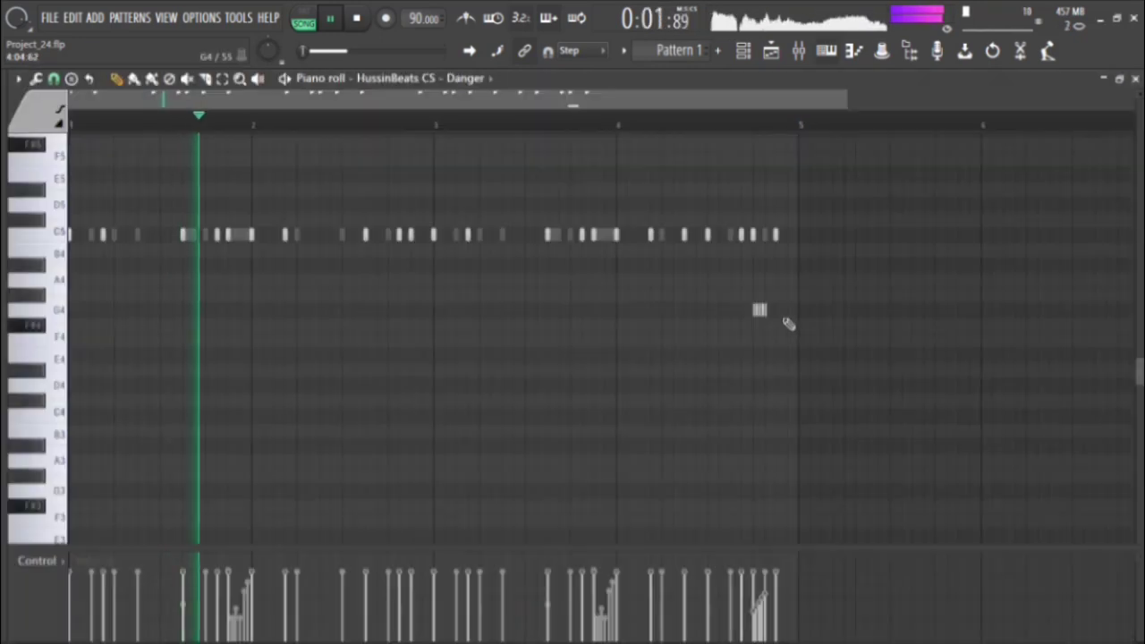
# Duplicate the G4 roll in the CS - Danger pattern to the end of bar 4 and reshape the copy's velocities.
pyautogui.moveTo(783, 324)
pyautogui.mouseDown()
pyautogui.moveTo(753, 300)
pyautogui.moveTo(782, 311)
pyautogui.mouseUp()
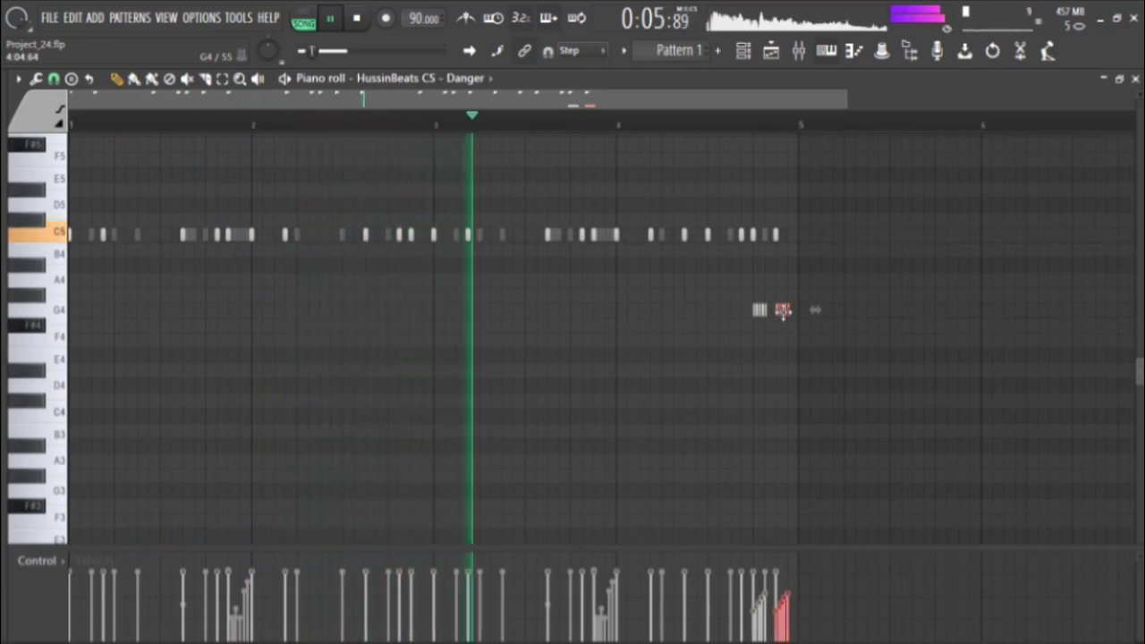
pyautogui.moveTo(775, 577); pyautogui.dragTo(802, 637)
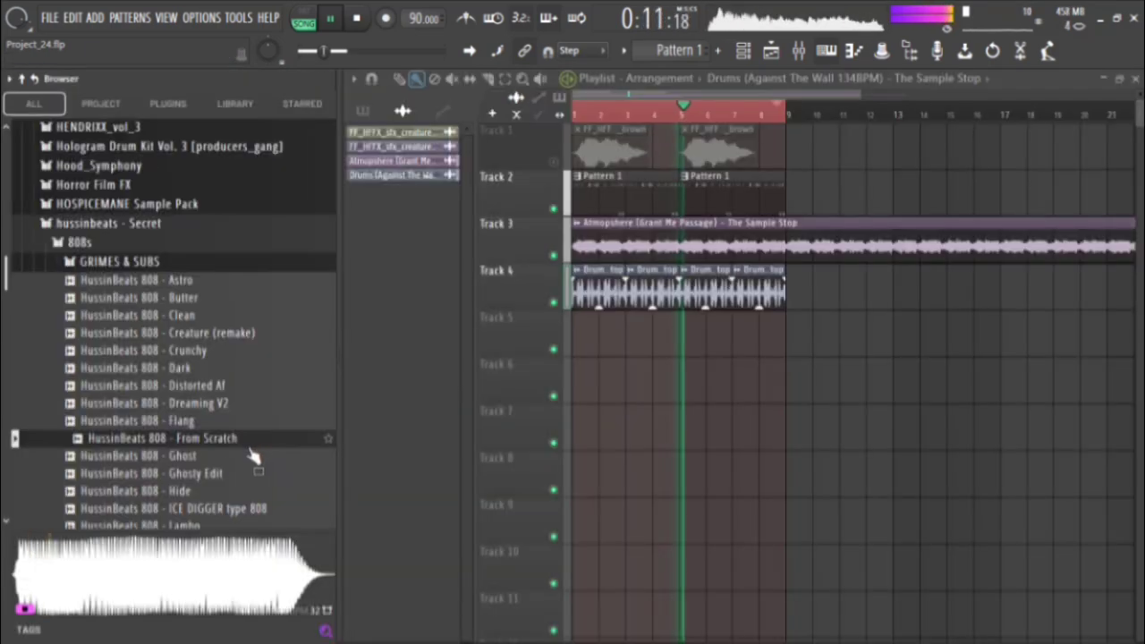
# Audition 808 samples, add HussinBeats 808 - From Scratch as a new channel, and open its piano roll.
pyautogui.click(217, 456)
pyautogui.click(216, 442)
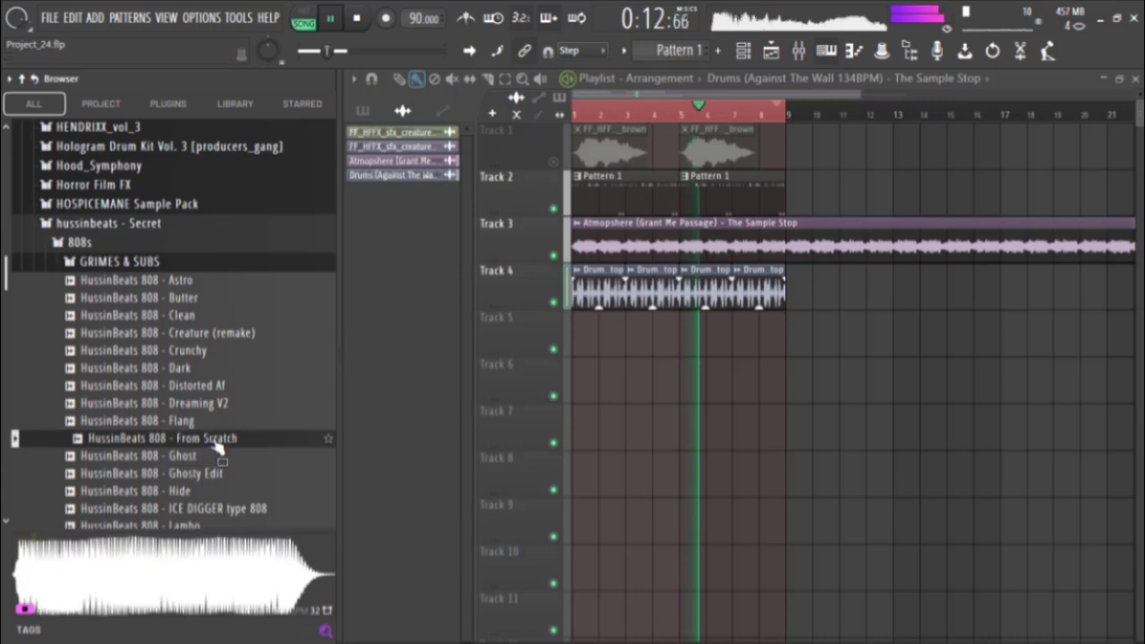
pyautogui.hotkey('alt', 'F8')
pyautogui.click(798, 51)
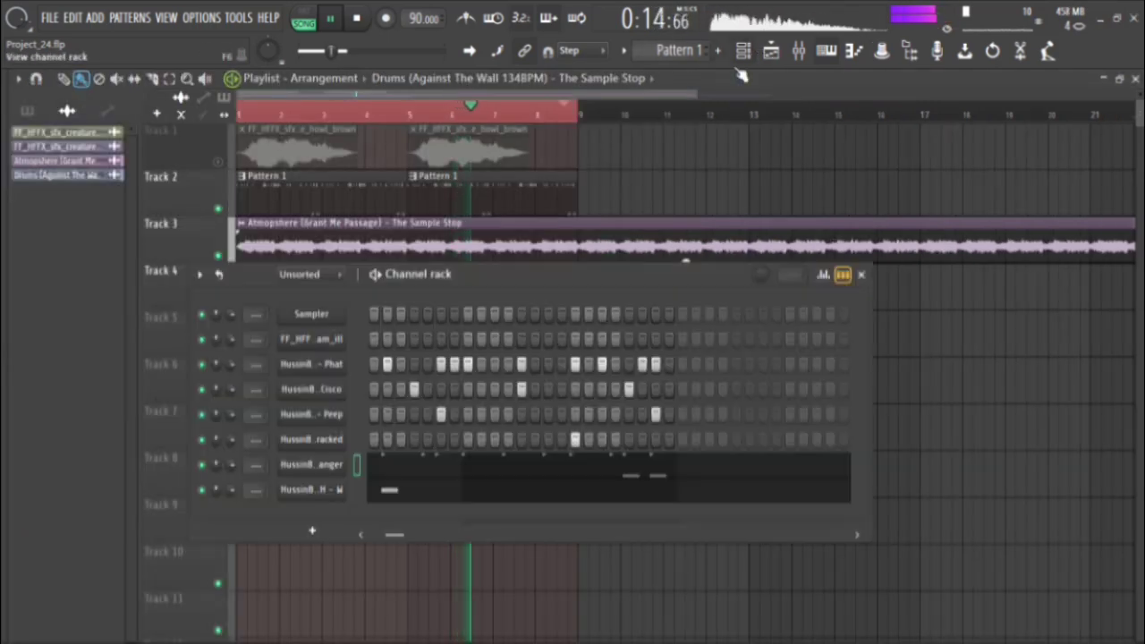
pyautogui.moveTo(498, 273); pyautogui.dragTo(628, 224)
pyautogui.hotkey('alt', 'F8')
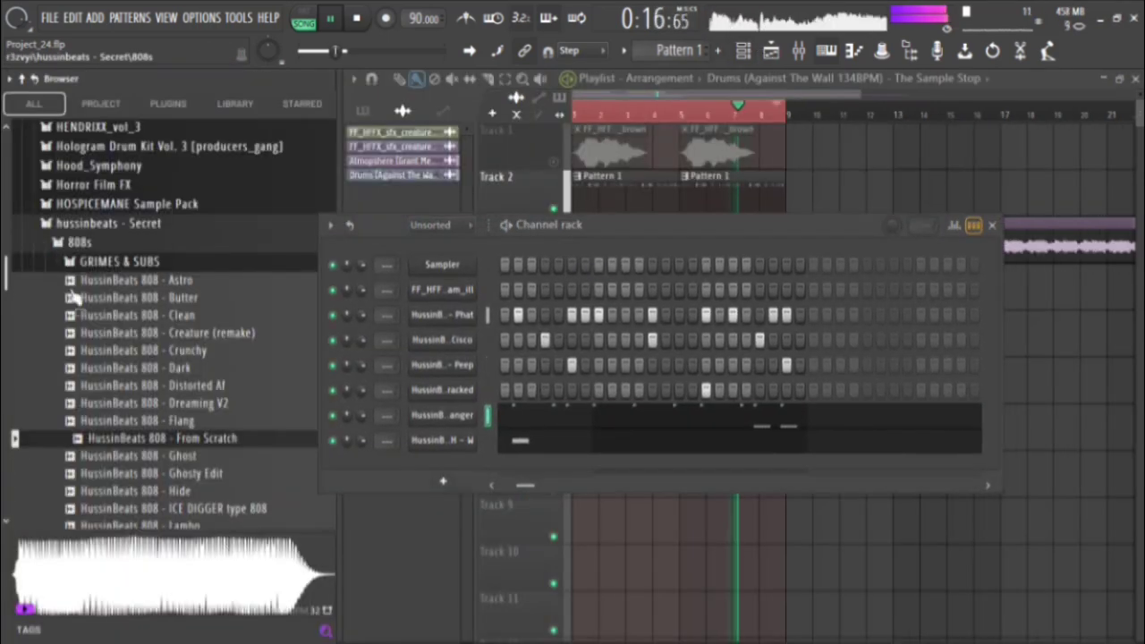
pyautogui.moveTo(183, 433); pyautogui.dragTo(440, 415)
pyautogui.press('F7')
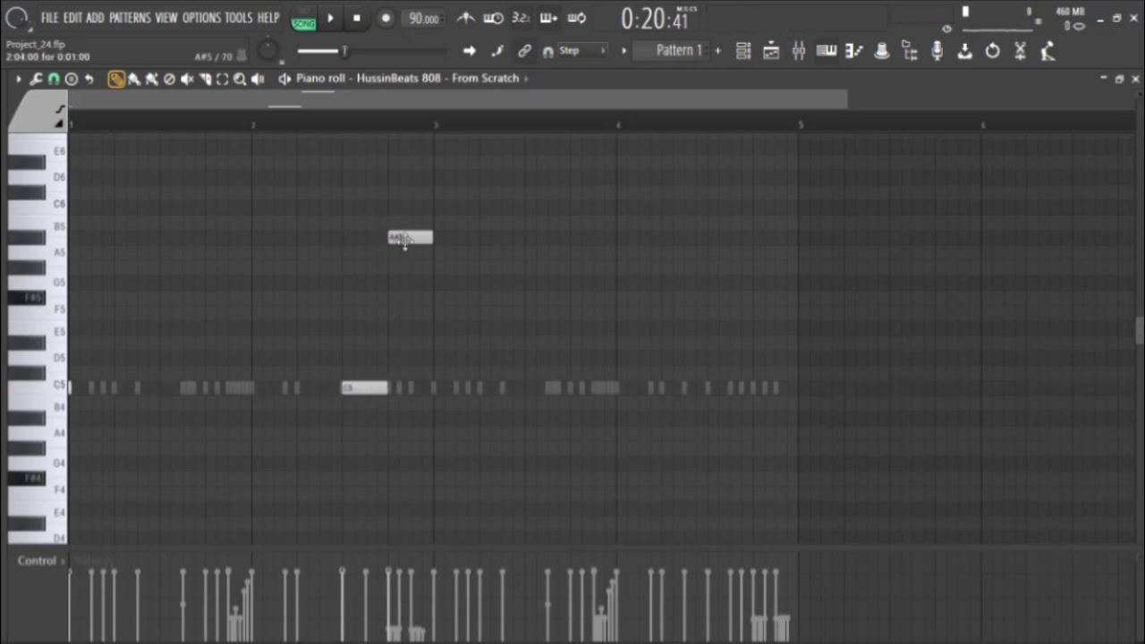
# Turn the A#5 note at the end of bar 2 into a slide note and change the property shown in the control lane.
pyautogui.doubleClick(404, 240)
pyautogui.click(659, 422)
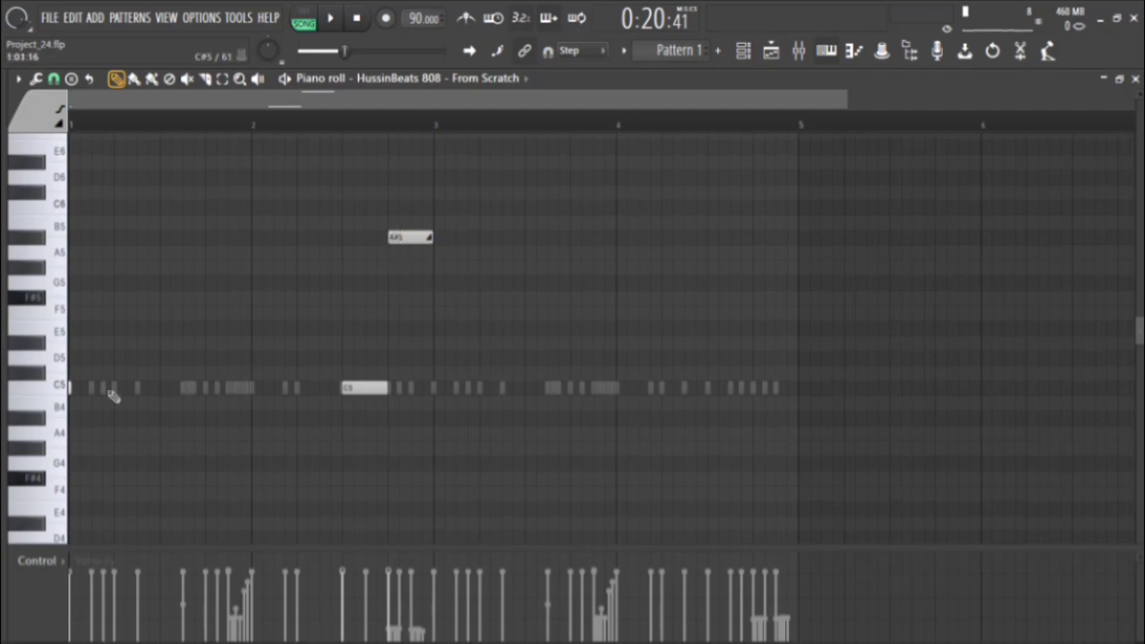
pyautogui.click(51, 567)
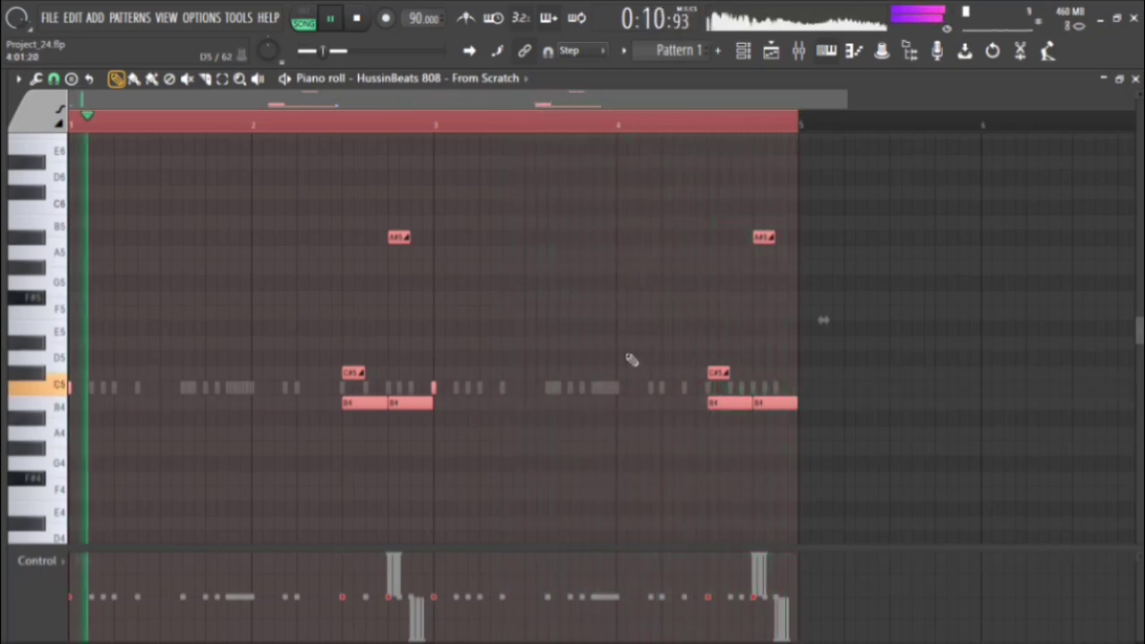
# Raise both C#5 slide notes of the 808 pattern by one octave and restart playback to hear them.
pyautogui.moveTo(387, 379); pyautogui.dragTo(328, 350)
pyautogui.moveTo(758, 388); pyautogui.dragTo(237, 378)
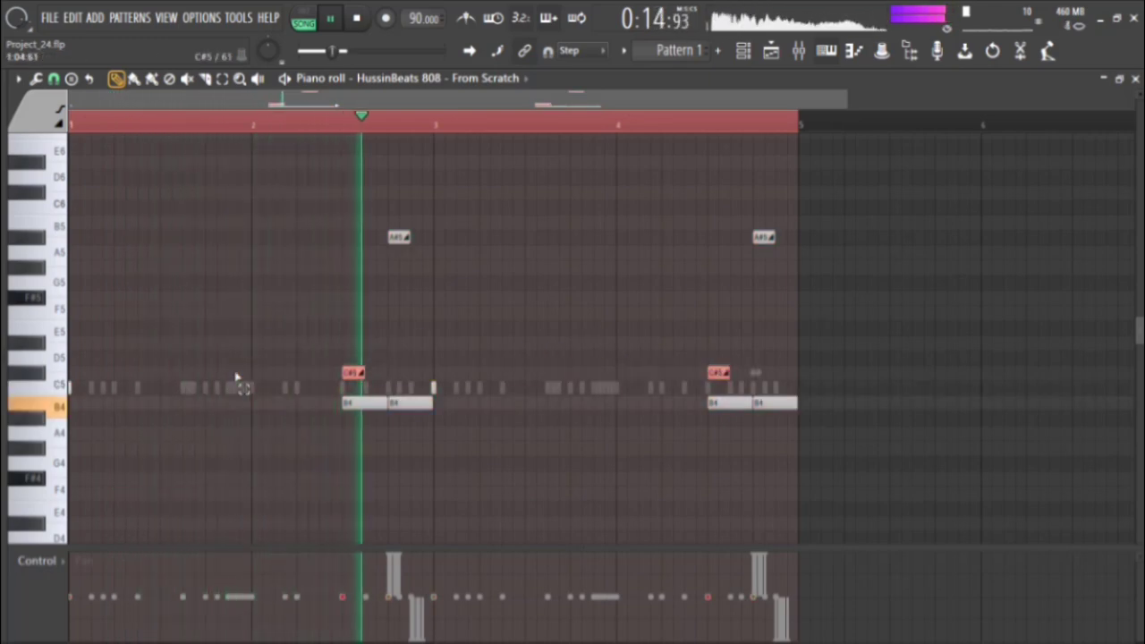
pyautogui.hotkey('ctrl', 'Up')
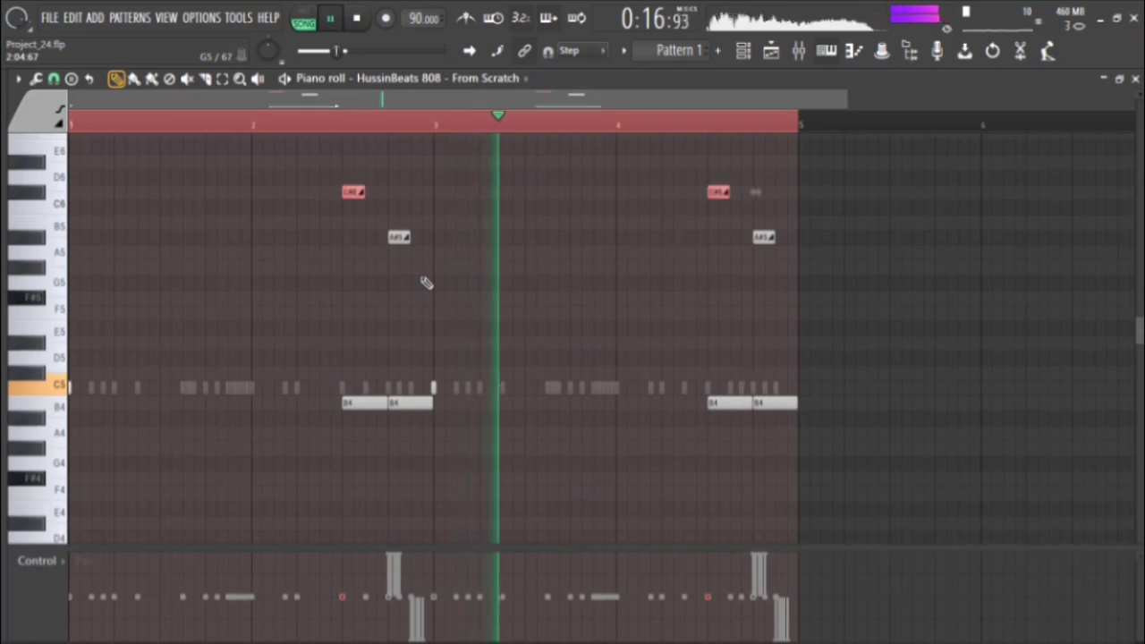
pyautogui.press('space')
pyautogui.press('space')
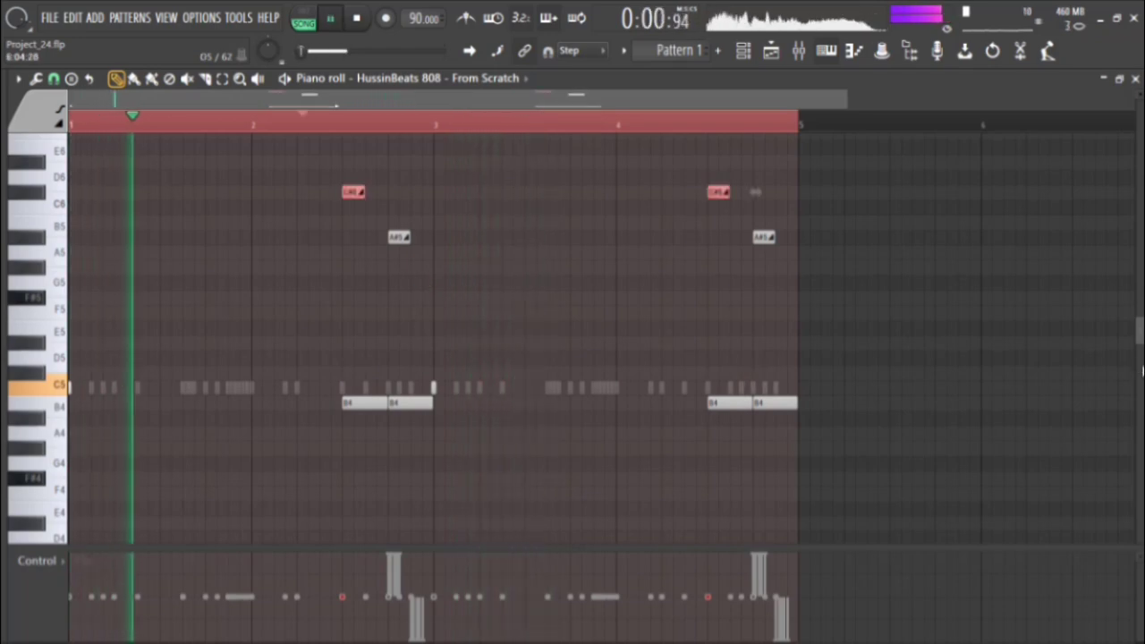
# Try both A#5 slide notes one octave higher and move them back down an octave.
pyautogui.moveTo(879, 245); pyautogui.dragTo(301, 200)
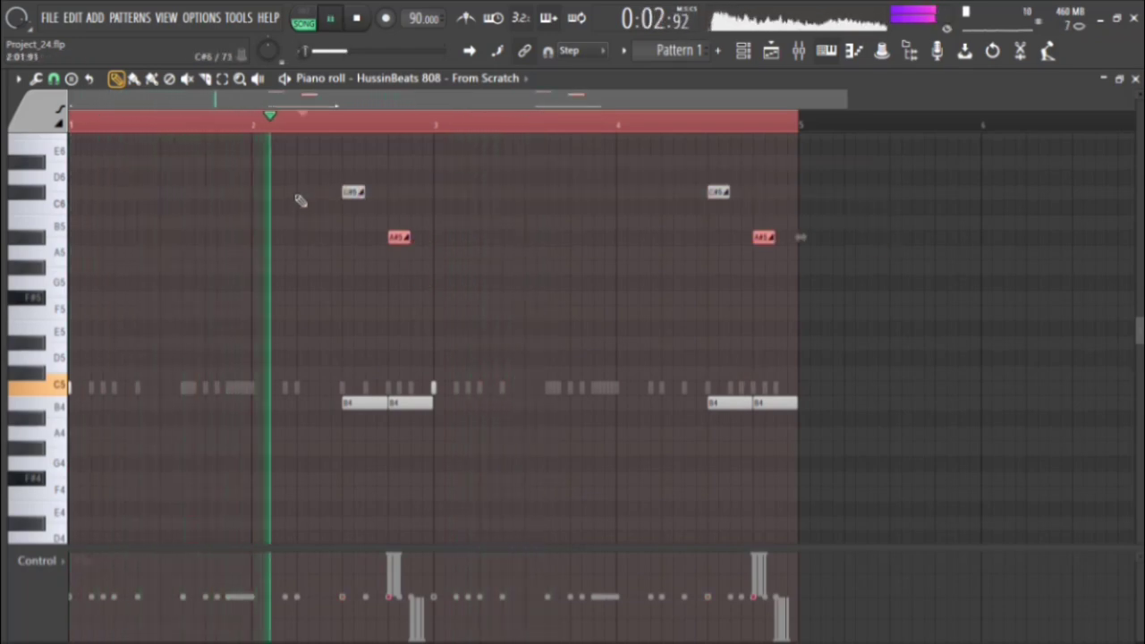
pyautogui.hotkey('ctrl', 'Up')
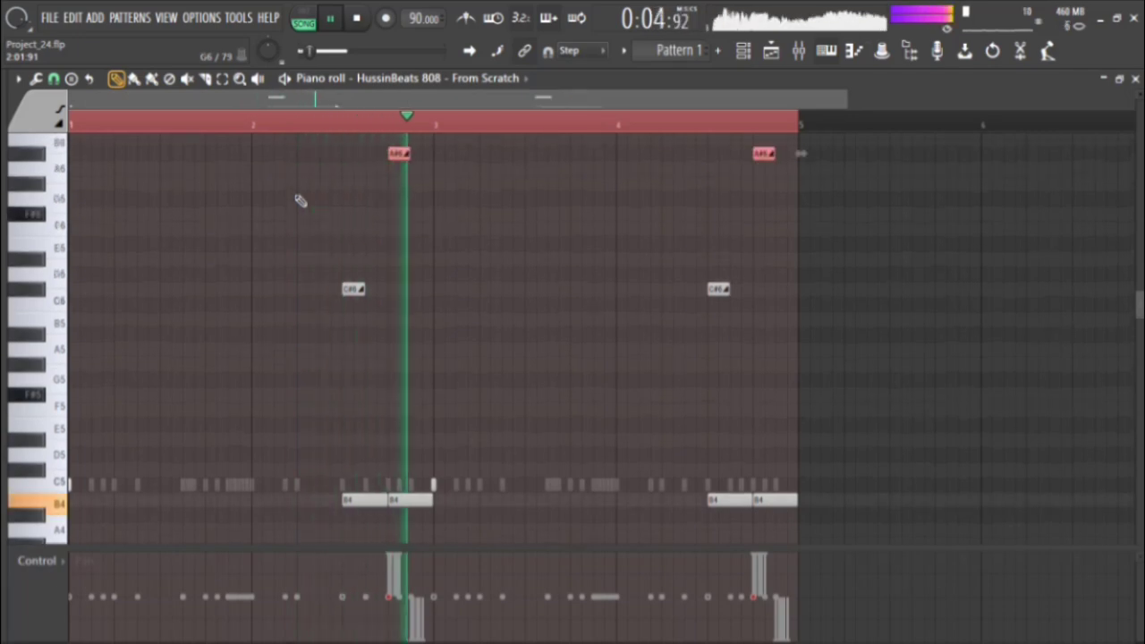
pyautogui.hotkey('ctrl', 'Down')
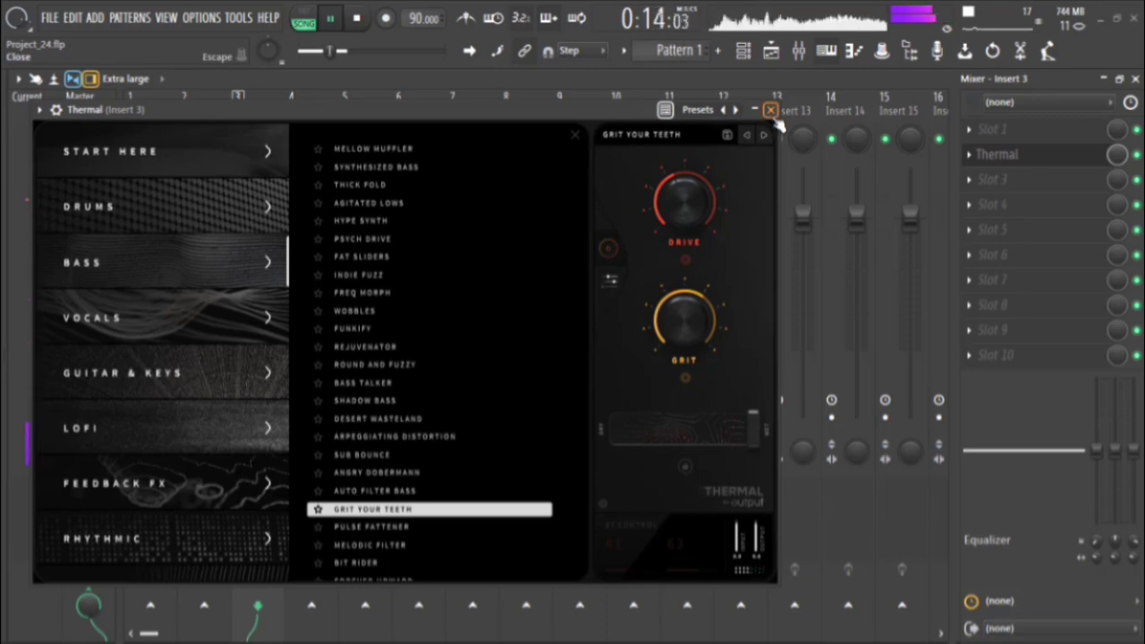
# Close Thermal and load FabFilter Pro-Q 3 into slot 3 of mixer Insert 3.
pyautogui.click(770, 110)
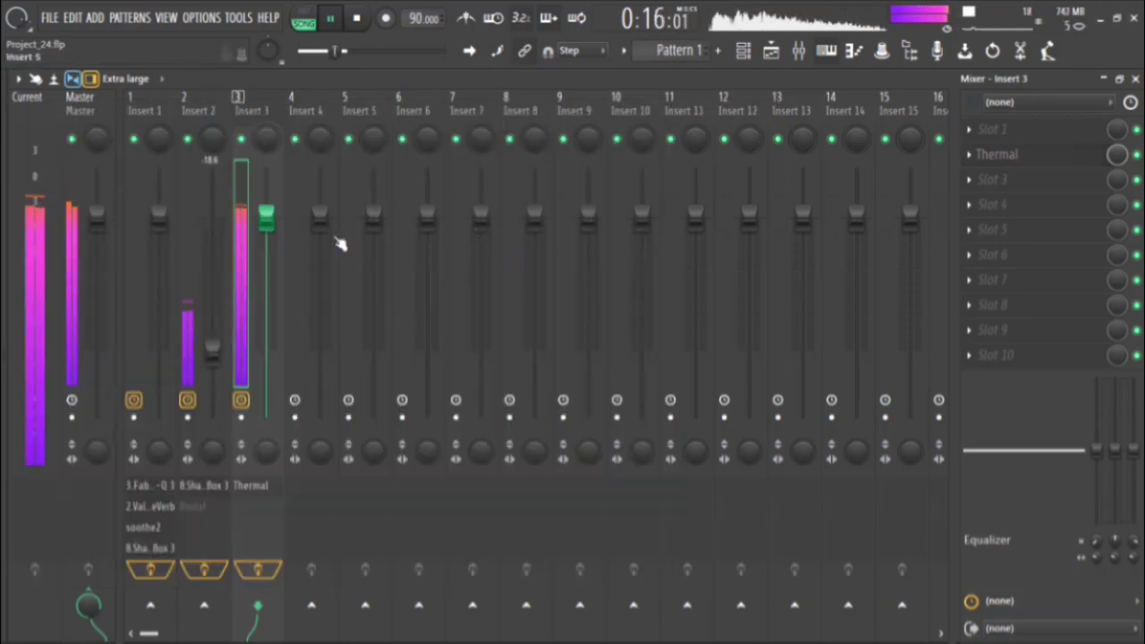
pyautogui.click(1079, 187)
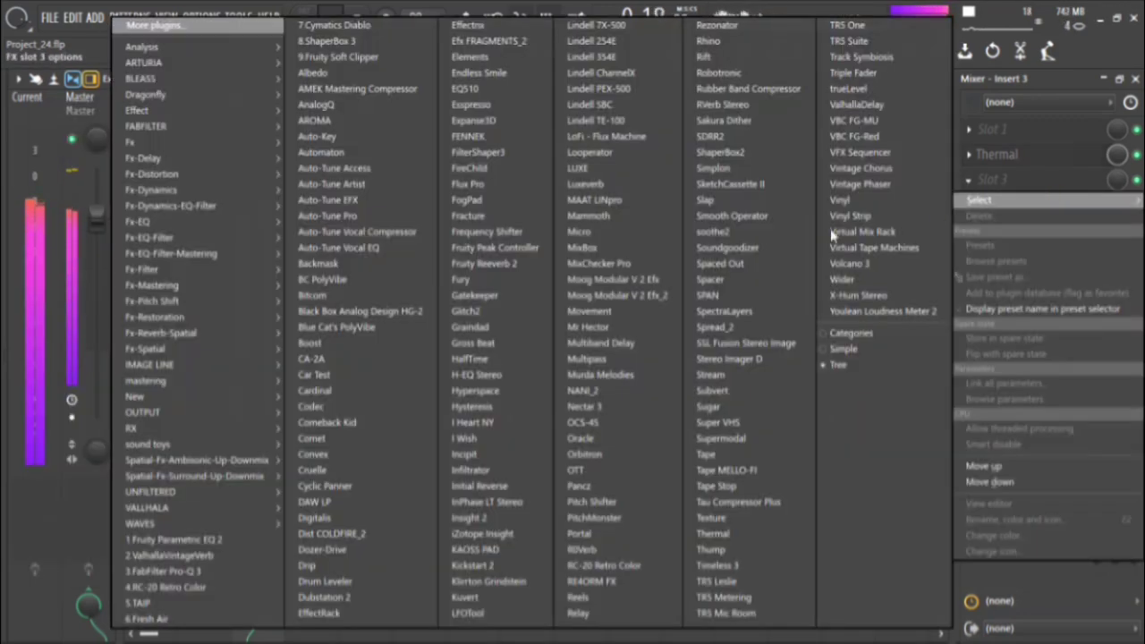
pyautogui.click(239, 569)
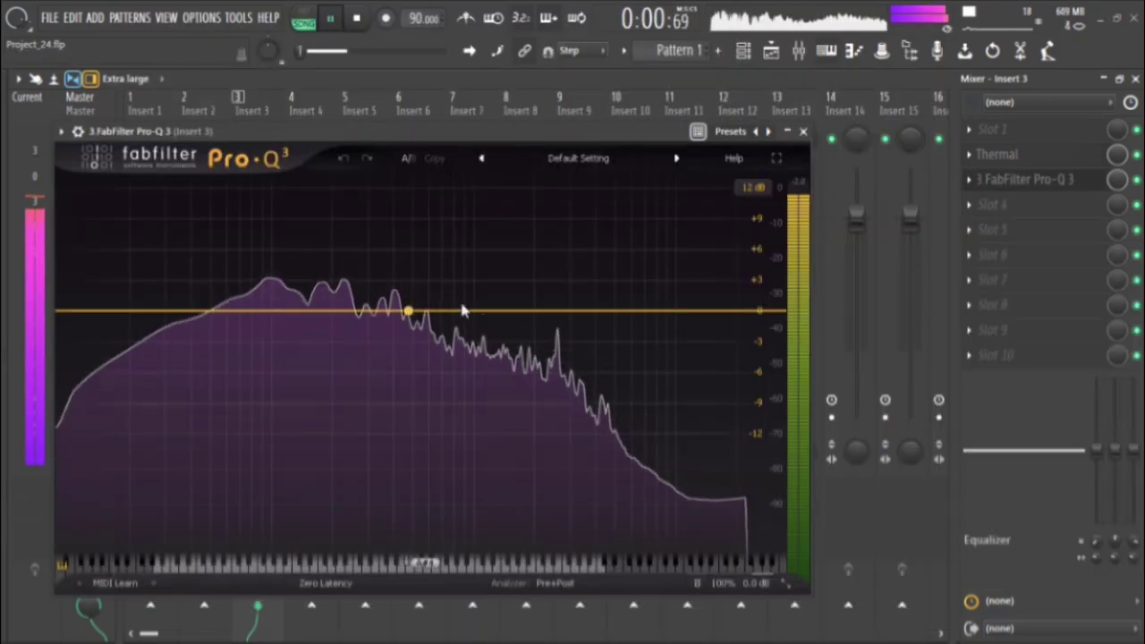
# Shape the Insert 3 EQ with a 12 dB/oct high cut at 1073.3 Hz, Q 0.923, a sub-bass low cut and an adjusted low-mid peak.
pyautogui.moveTo(731, 312); pyautogui.dragTo(468, 319)
pyautogui.scroll(-1, 467, 322)
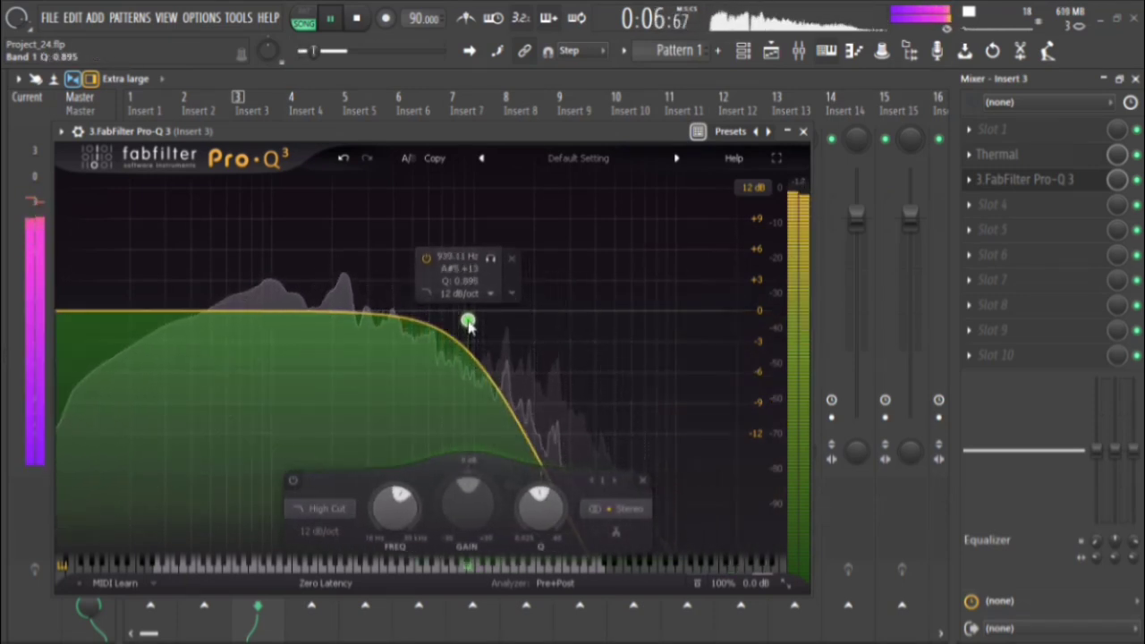
pyautogui.moveTo(468, 322); pyautogui.dragTo(480, 318)
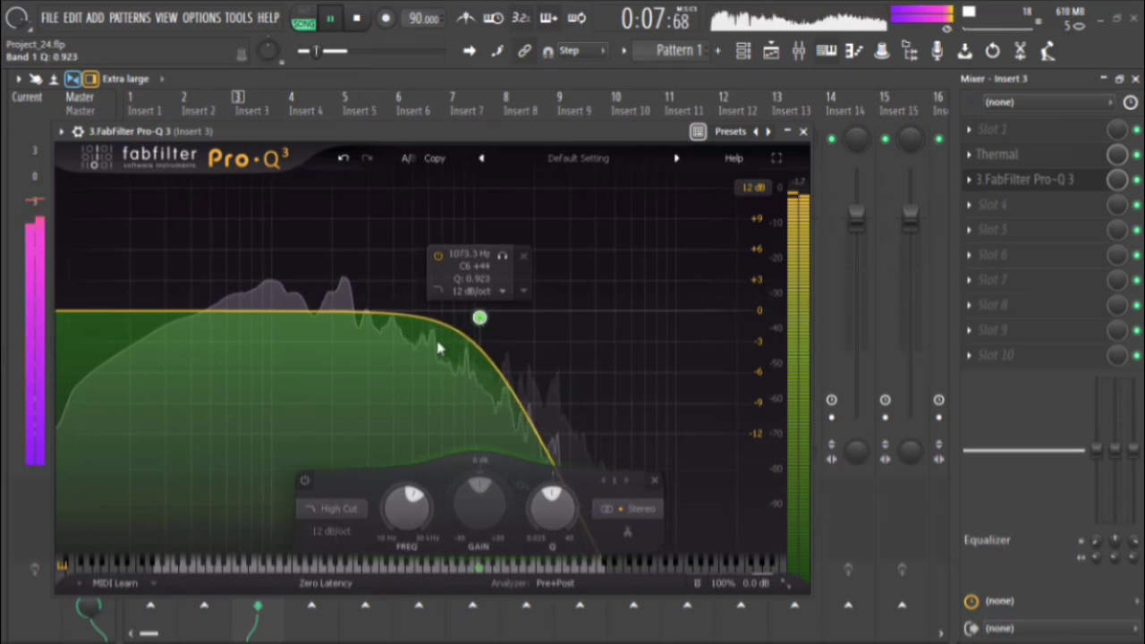
pyautogui.click(122, 313)
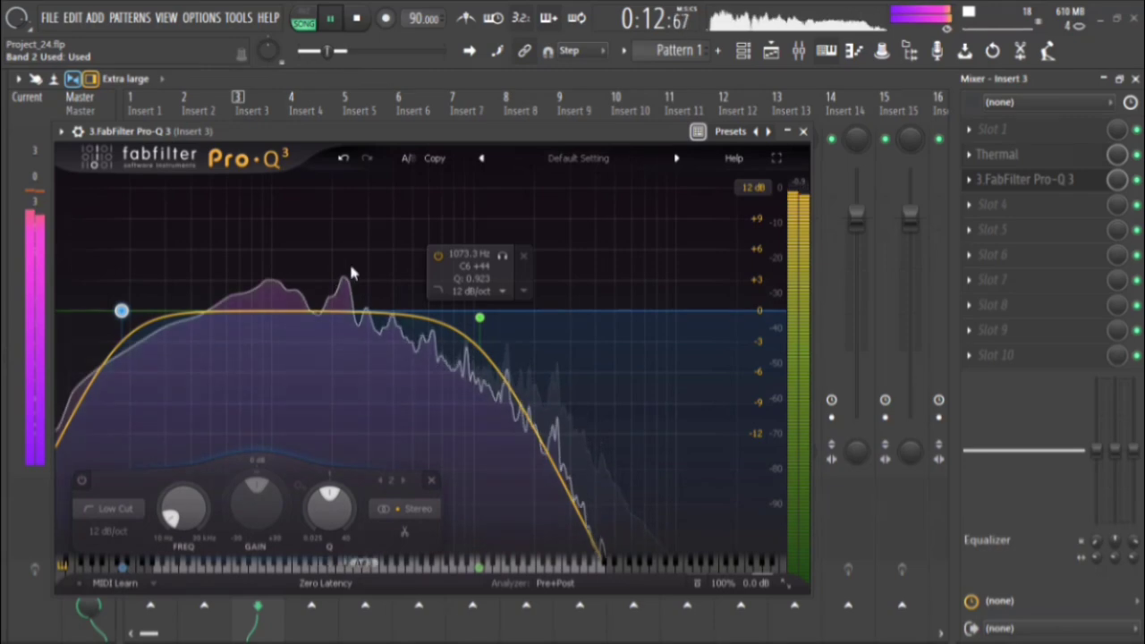
pyautogui.moveTo(346, 281); pyautogui.dragTo(348, 286)
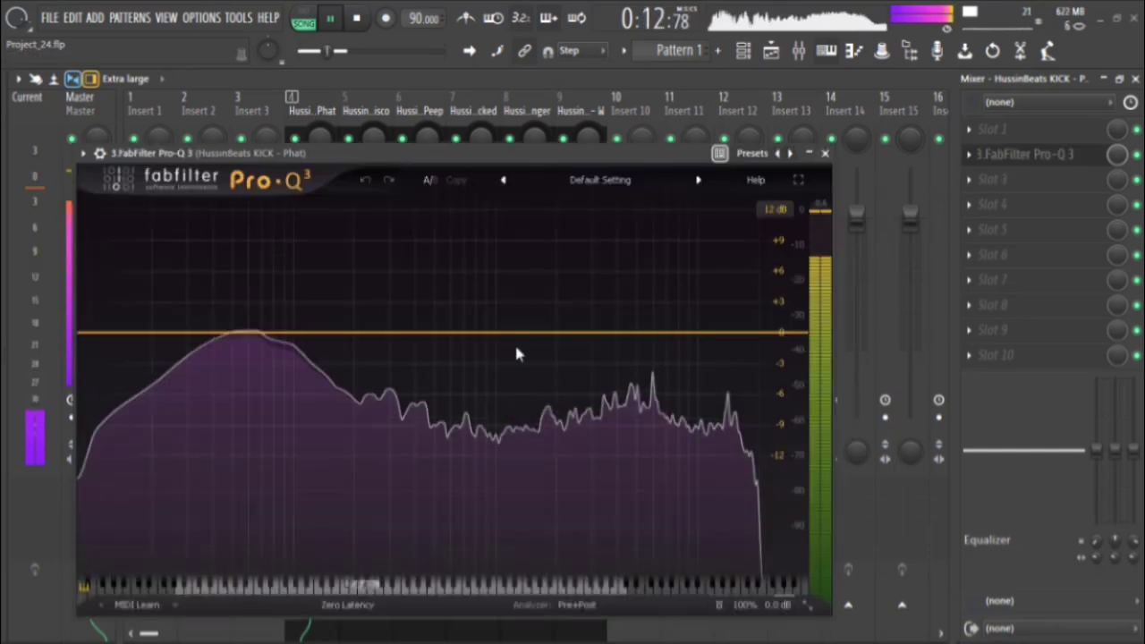
# Shape the KICK - Phat EQ with a high cut and a low-end boost of about 3 dB.
pyautogui.moveTo(748, 336); pyautogui.dragTo(396, 328)
pyautogui.moveTo(230, 336); pyautogui.dragTo(241, 299)
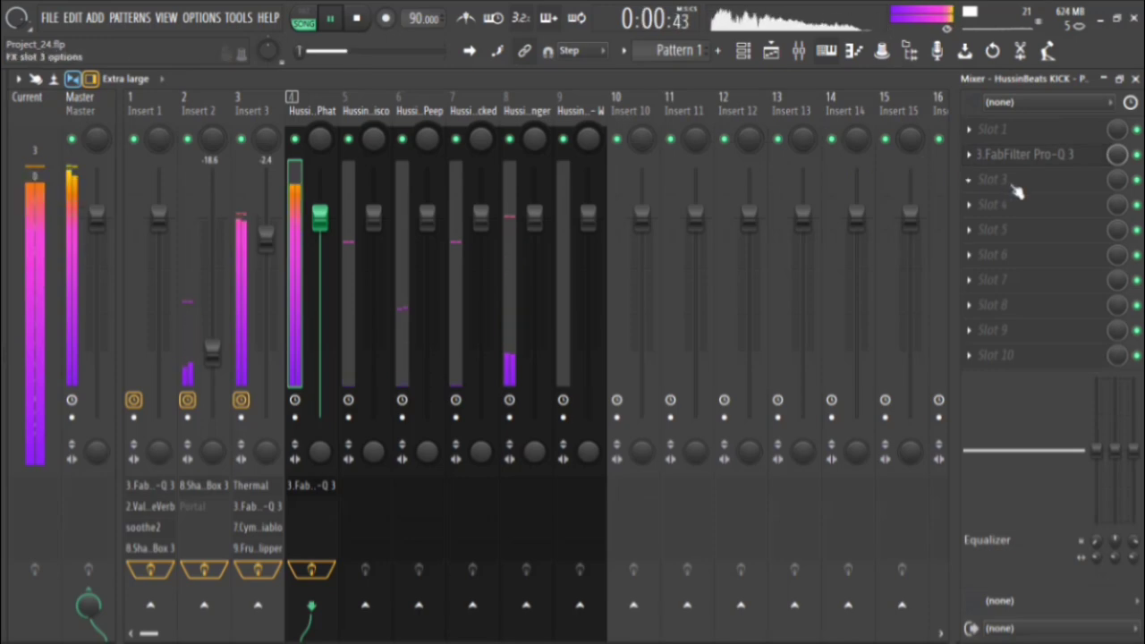
# Load Black Box Analog Design HG-2 into slot 3 of the KICK - Phat mixer track.
pyautogui.click(993, 179)
pyautogui.moveTo(979, 199)
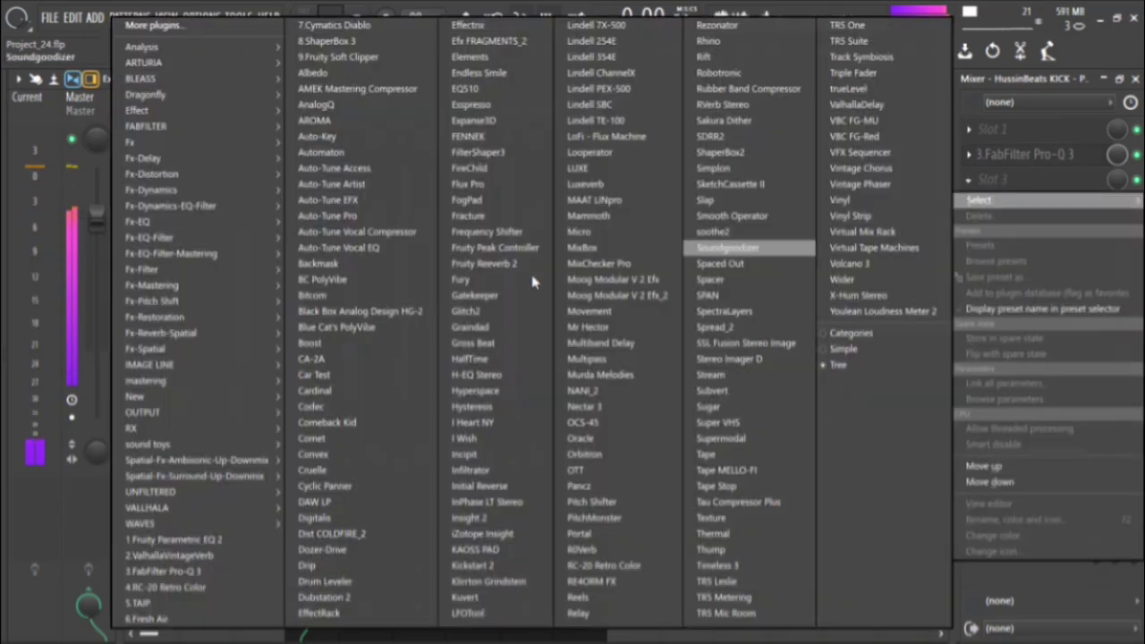
pyautogui.click(407, 311)
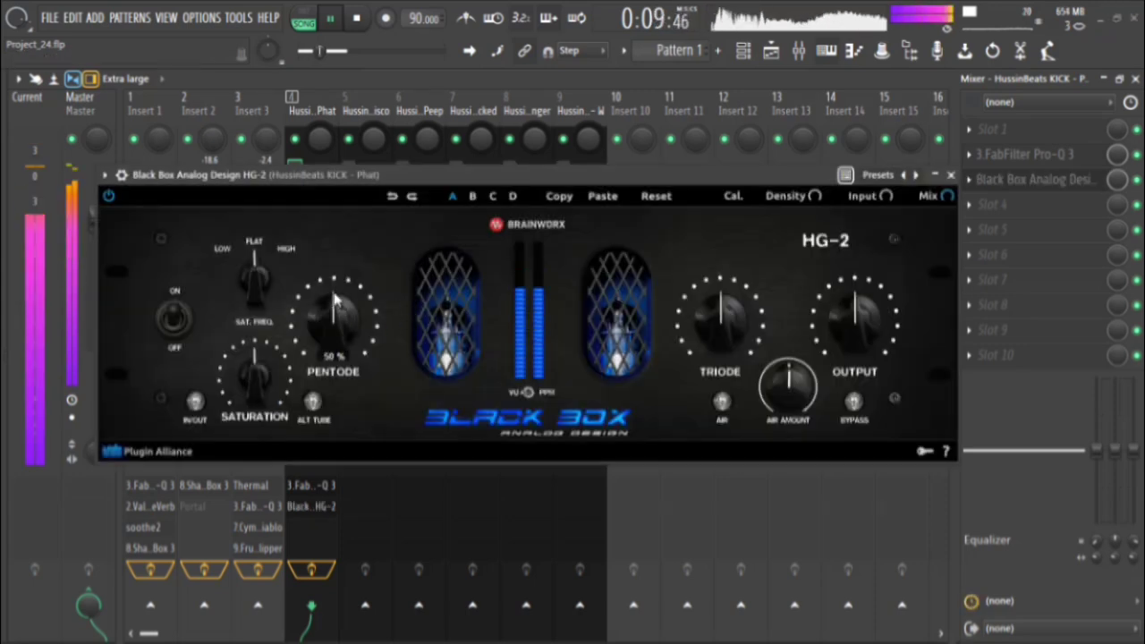
# Raise the HG-2's Pentode, set Saturation to 57% and Triode to 56%, and close the plugin.
pyautogui.moveTo(328, 299); pyautogui.dragTo(353, 295)
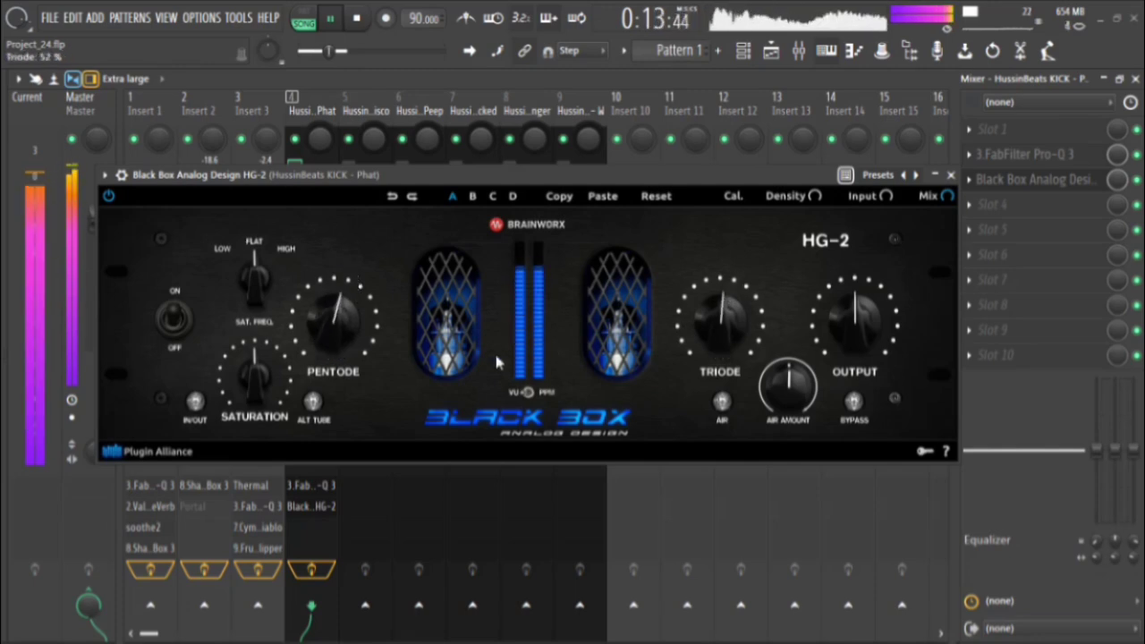
pyautogui.moveTo(256, 365); pyautogui.dragTo(268, 351)
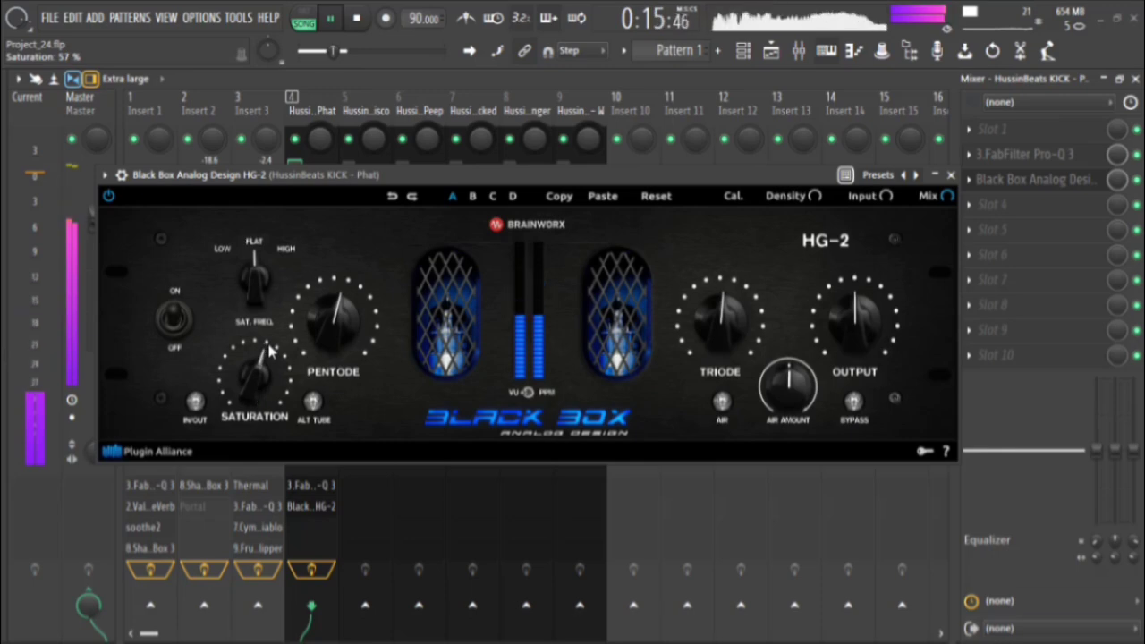
pyautogui.moveTo(757, 312); pyautogui.dragTo(733, 298)
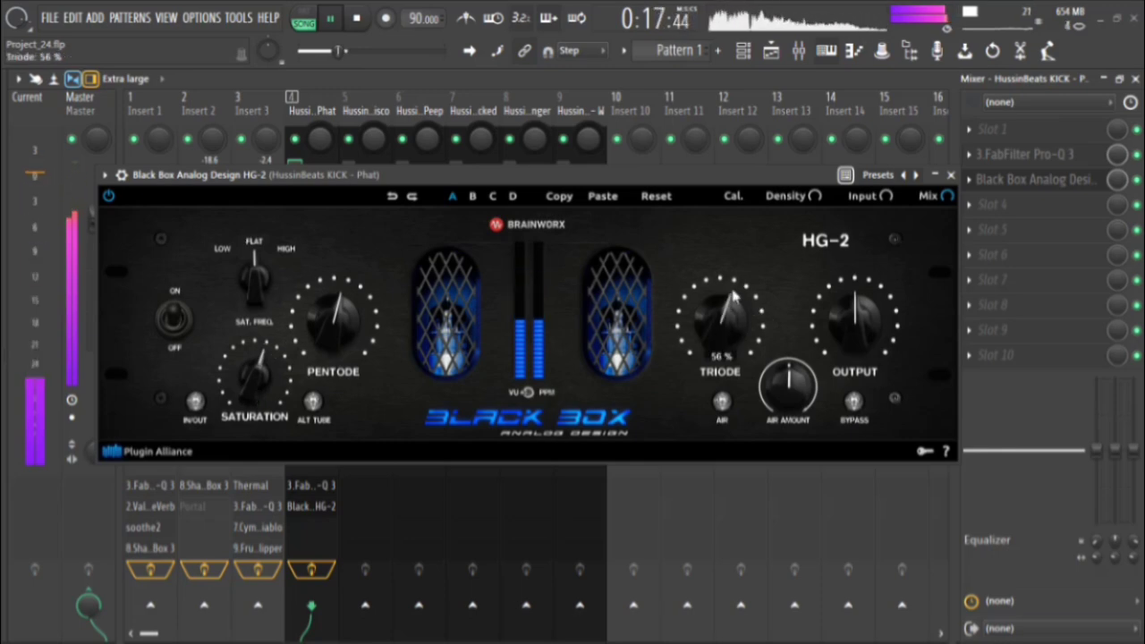
pyautogui.click(951, 175)
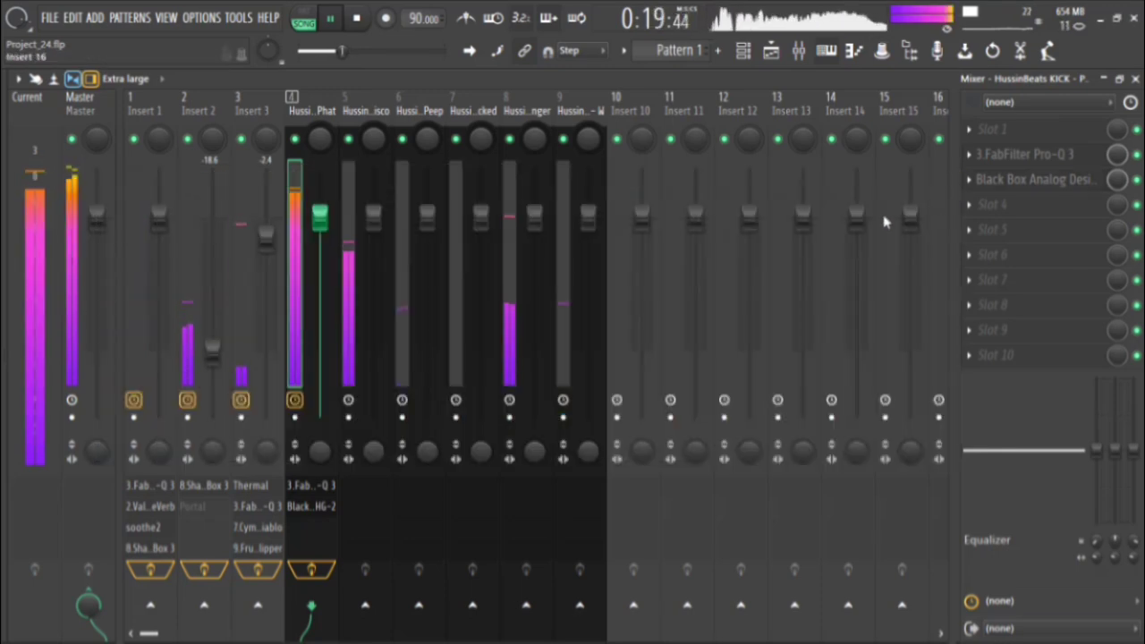
# Load Fruity Soft Clipper into slot 10 of the KICK - Phat track, lower its threshold, and close it.
pyautogui.click(1053, 331)
pyautogui.click(344, 57)
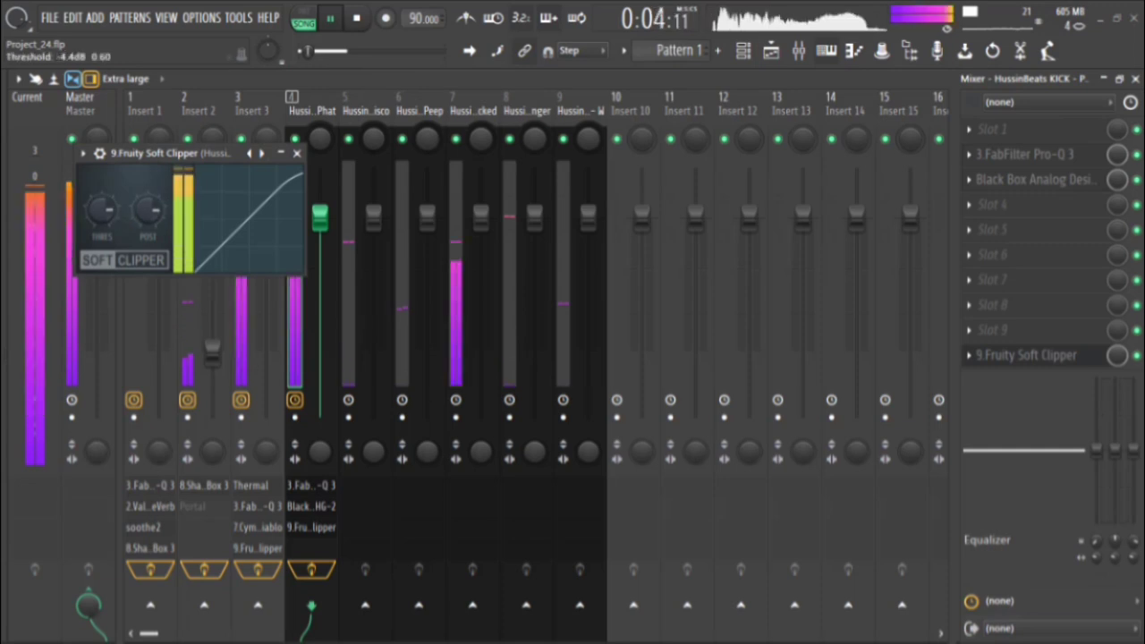
pyautogui.moveTo(101, 210); pyautogui.dragTo(101, 228)
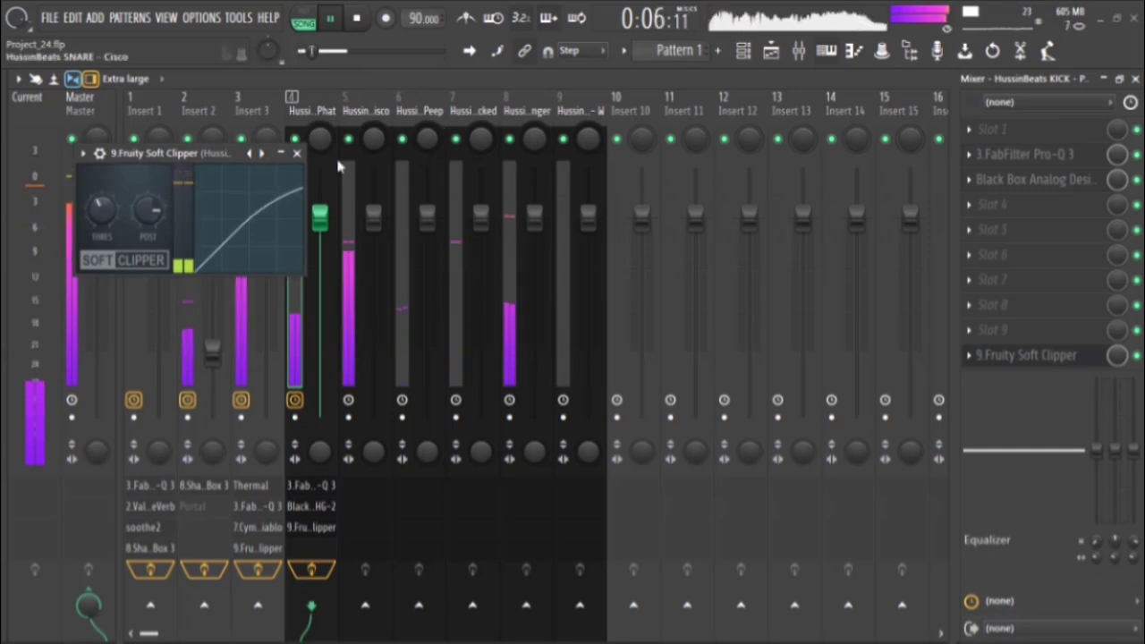
pyautogui.click(297, 153)
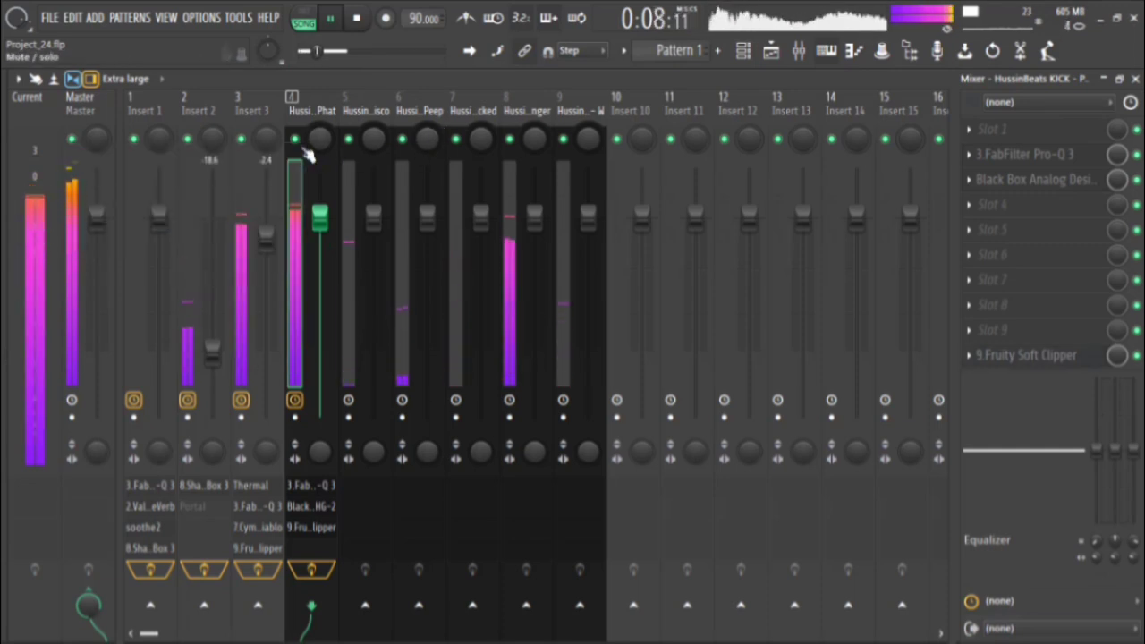